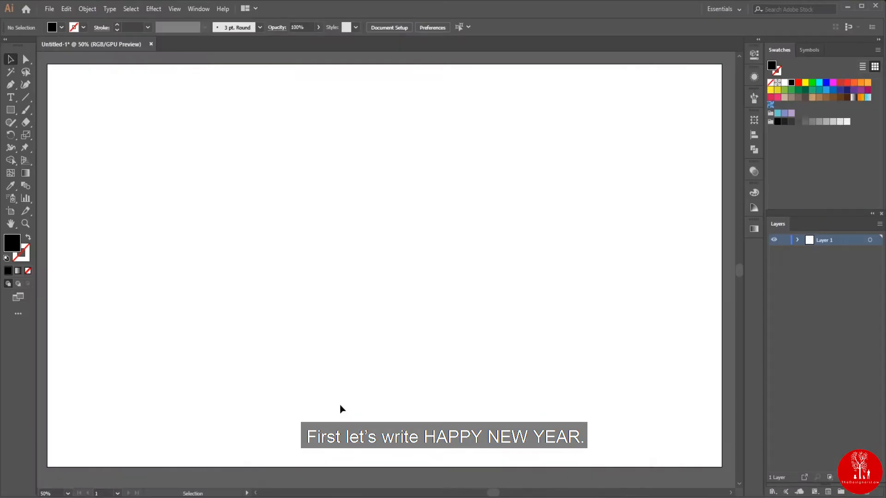
Step: Create the text "HAPPY NEW YEAR" and a separate text "2020" just below it
click(13, 98)
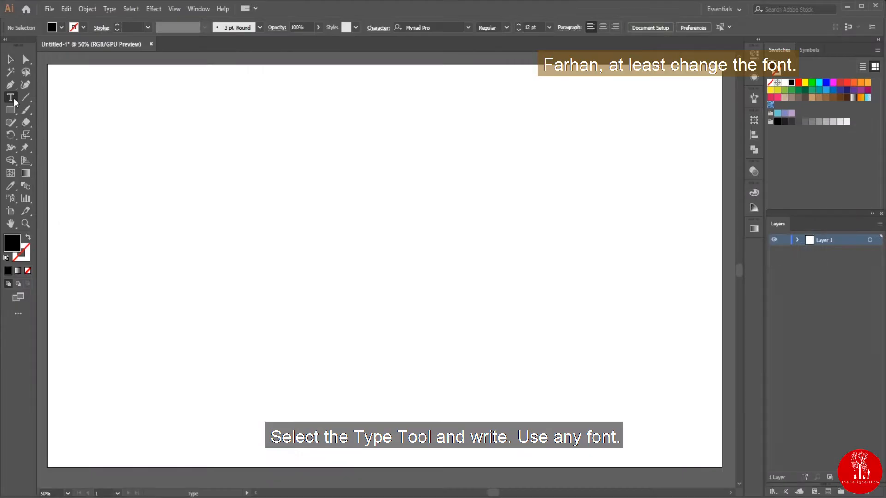
click(212, 223)
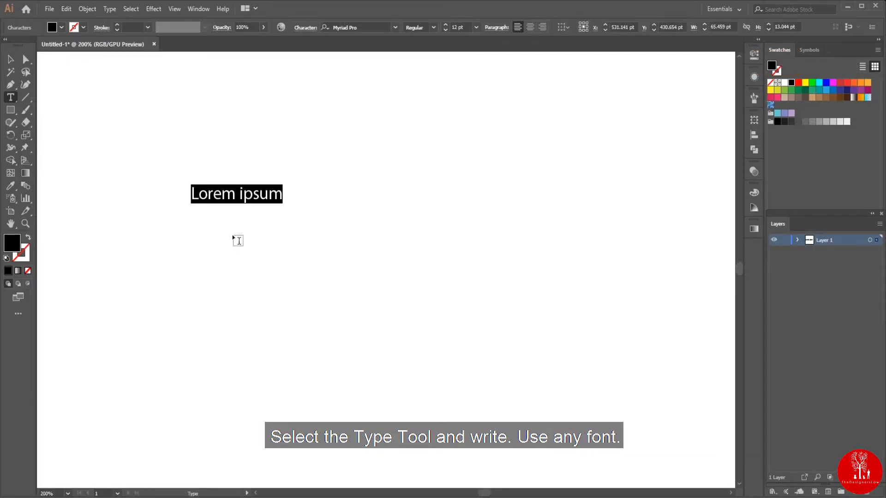
text(H)
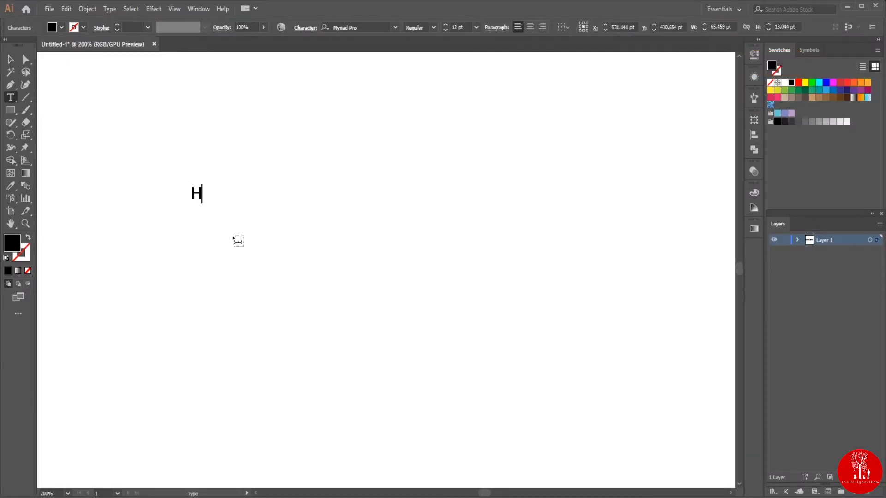
text(APPY NEW YEAR)
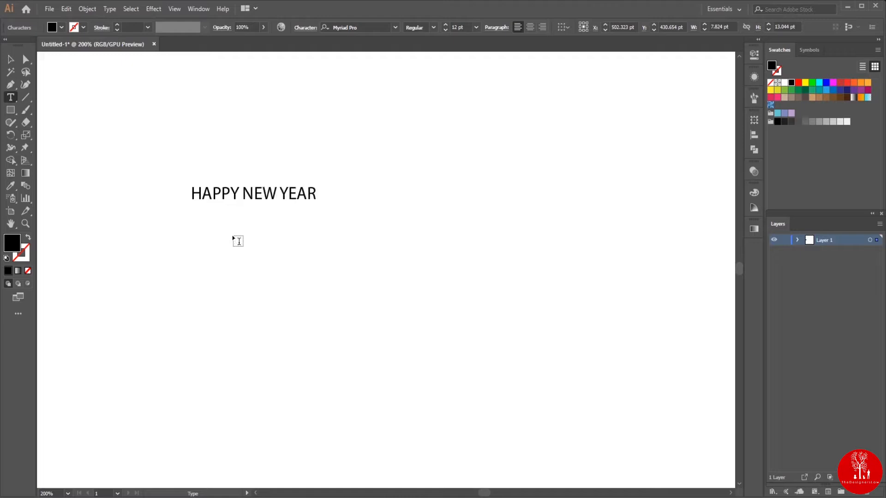
ctrl+click(229, 227)
click(223, 212)
text(2020)
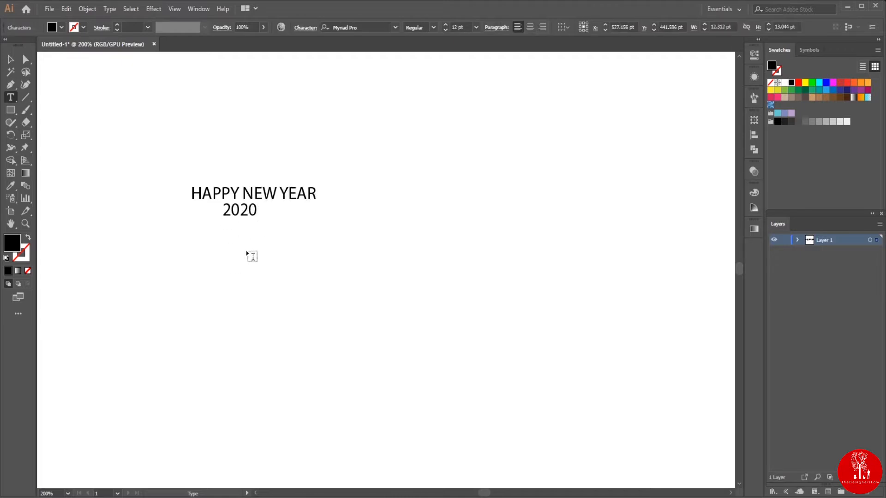
Step: Enlarge HAPPY NEW YEAR to about 73 pt and 2020 to about 136 pt, and place 2020 beneath the upper line
scroll(323, 225, down, 2)
click(10, 59)
drag(288, 221, 314, 273)
click(301, 208)
drag(318, 213, 478, 285)
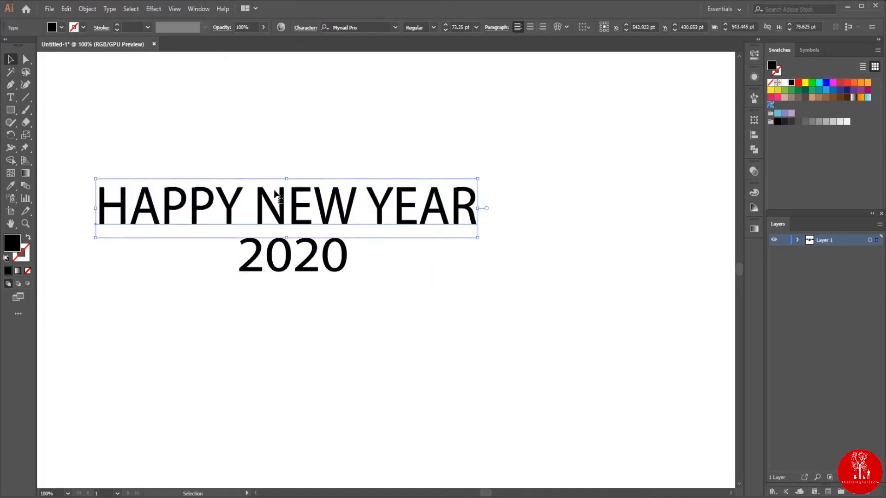
drag(278, 194, 351, 123)
drag(306, 261, 363, 206)
drag(406, 232, 467, 262)
drag(373, 223, 369, 236)
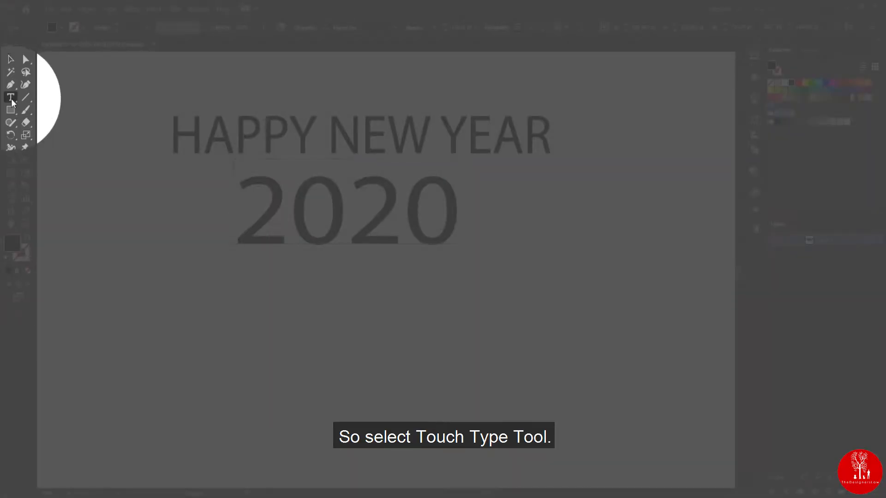
Step: Resize and tilt the letters of HAPPY individually with the Touch Type tool, keeping the H largest
click(11, 97)
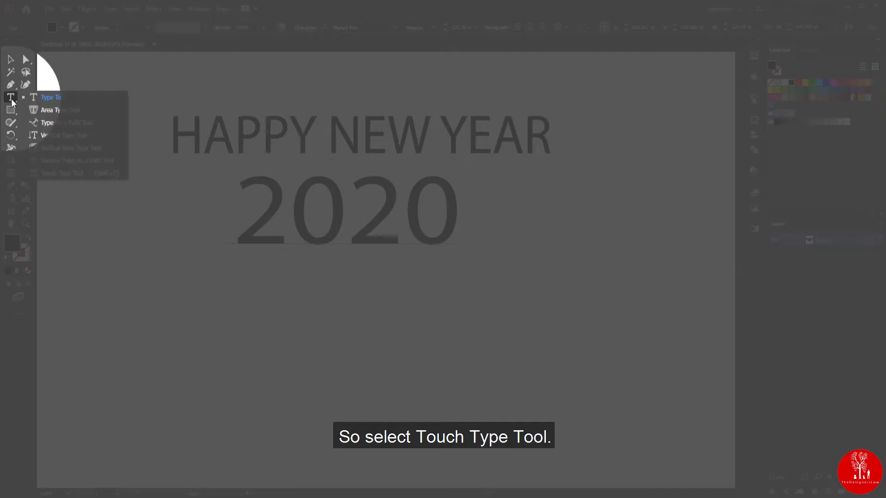
click(63, 175)
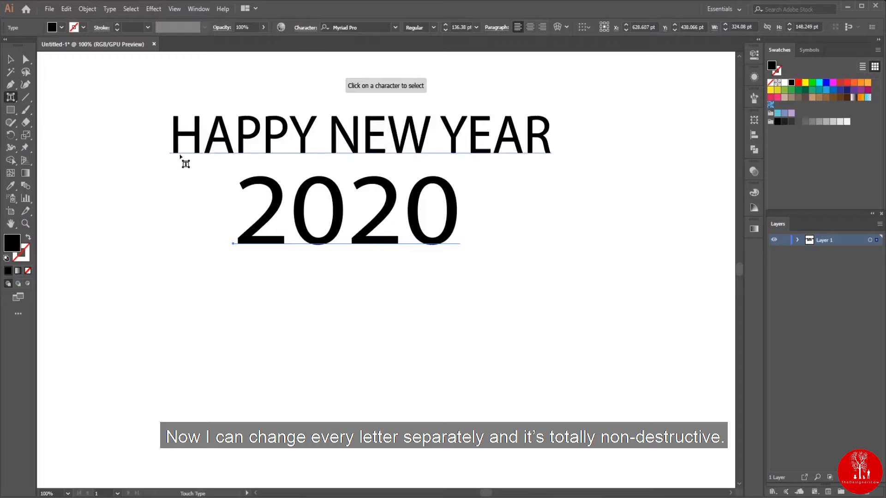
click(186, 137)
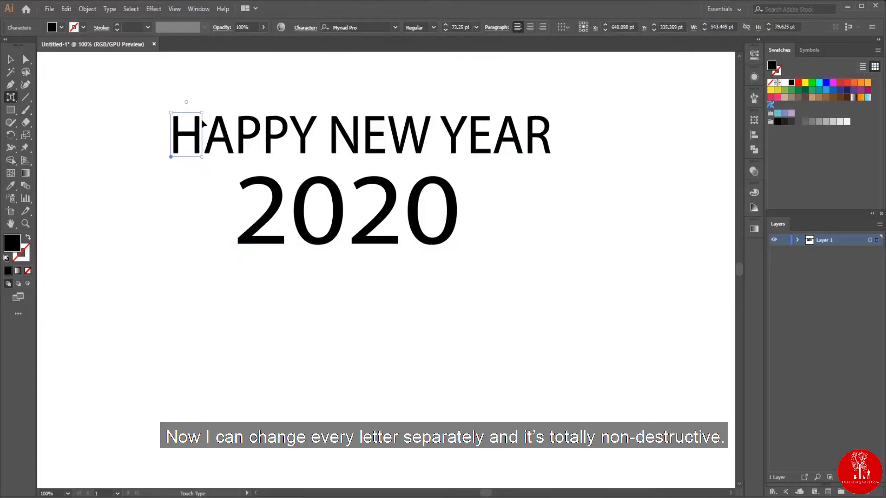
mouse_move(203, 112)
mouse_down()
mouse_move(208, 104)
mouse_move(221, 119)
mouse_move(216, 96)
mouse_move(203, 116)
mouse_up()
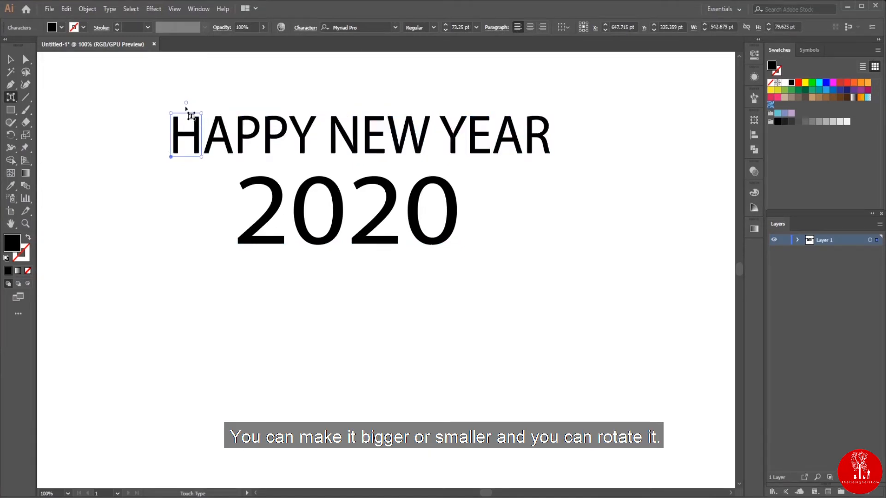
drag(186, 103, 274, 109)
click(228, 139)
click(258, 132)
drag(260, 99, 304, 113)
click(289, 132)
drag(290, 103, 327, 103)
click(324, 135)
drag(342, 113, 386, 108)
click(365, 134)
click(190, 133)
drag(211, 109, 214, 107)
Step: Resize and tilt the letters of NEW individually, making the E smaller than the N
click(369, 134)
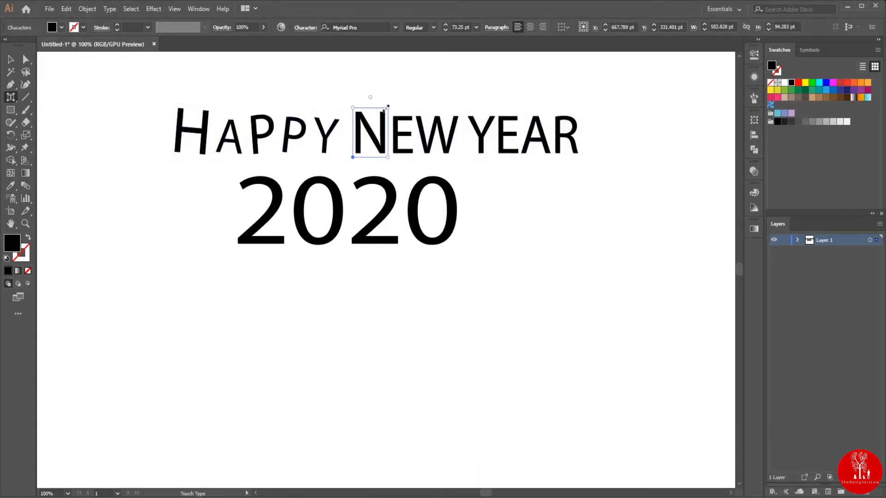
drag(388, 108, 410, 112)
click(440, 134)
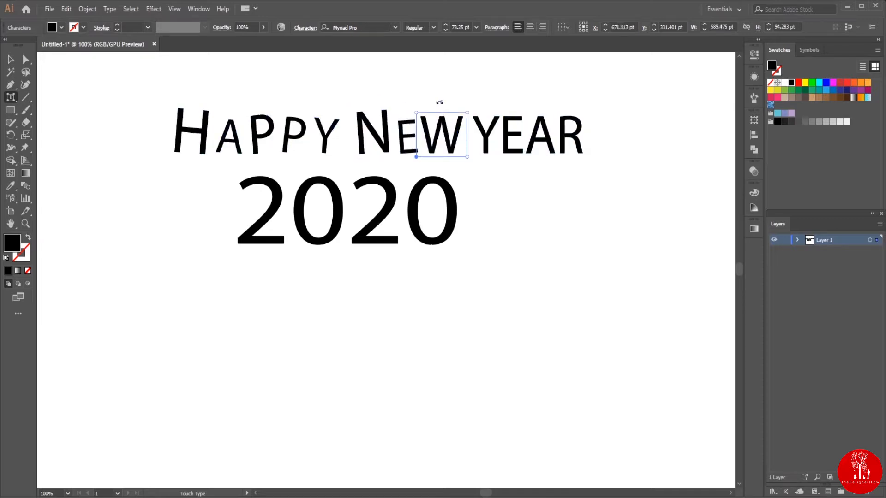
drag(467, 110, 514, 106)
Step: Resize and tilt the letters of YEAR individually, with an enlarged Y and smaller E and A
click(491, 134)
drag(495, 96, 526, 103)
click(529, 134)
drag(541, 112, 573, 117)
click(560, 133)
drag(557, 105, 608, 108)
click(587, 129)
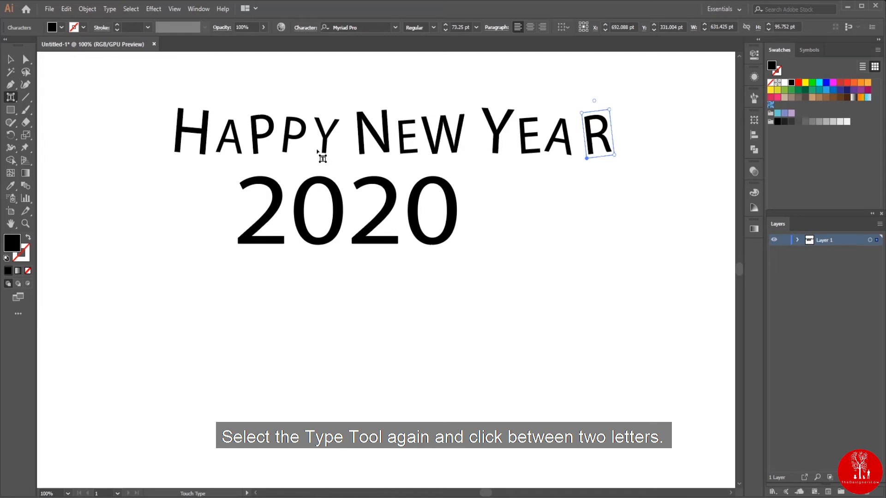
Step: Tighten the kerning between each pair of letters in HAPPY with the Type tool
click(12, 100)
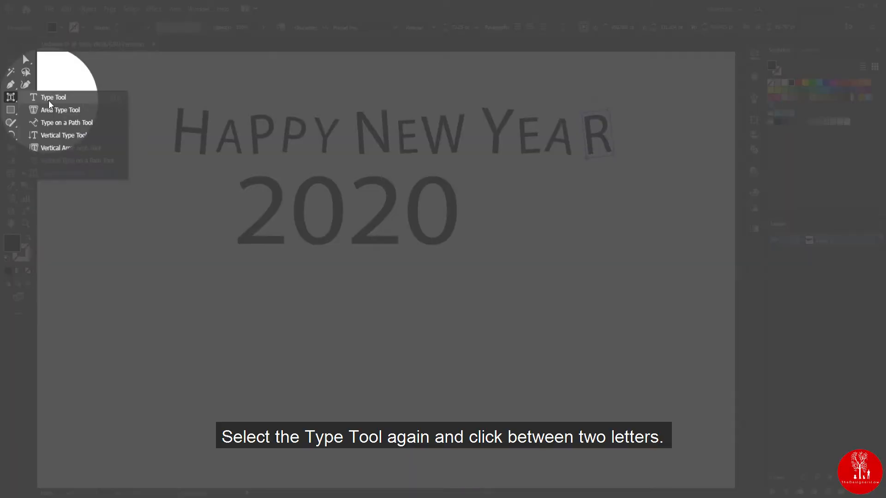
click(48, 98)
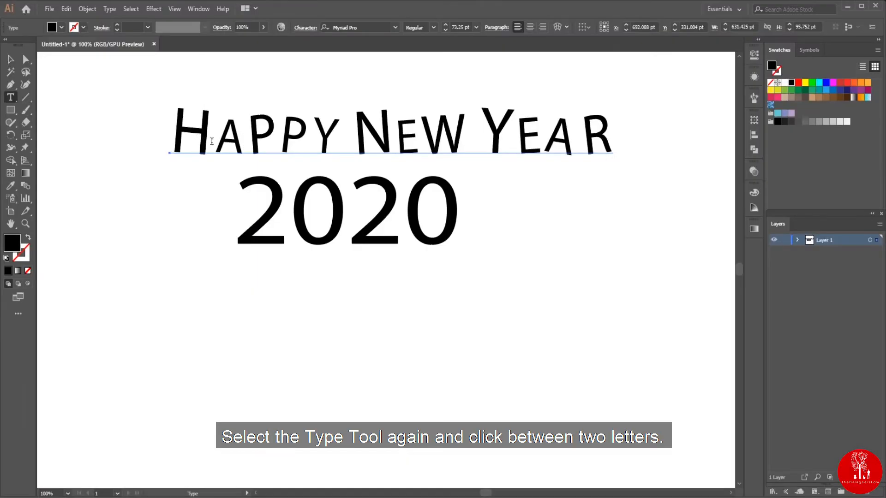
click(218, 139)
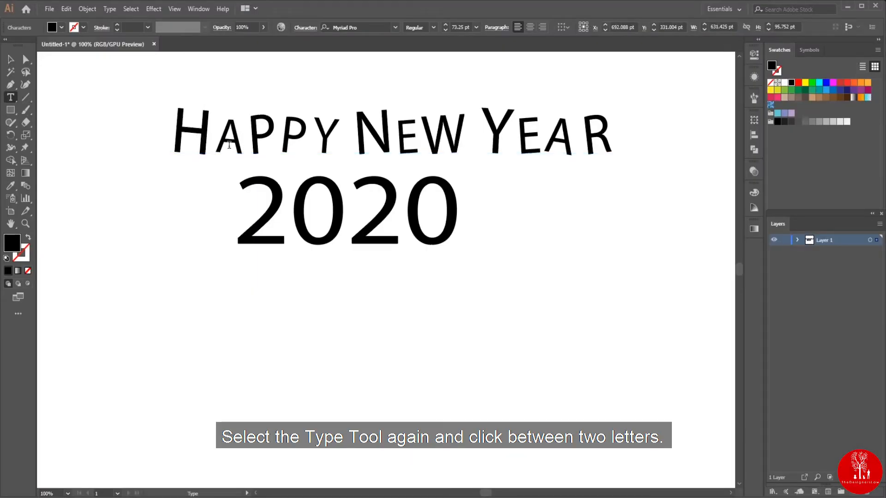
key(alt+Left)
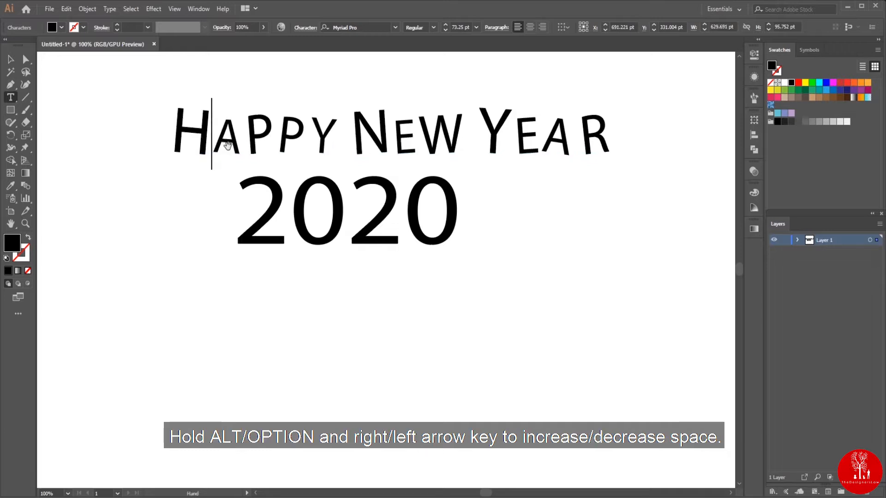
key(alt+Left)
key(Right)
key(alt+Left)
key(alt+Left)
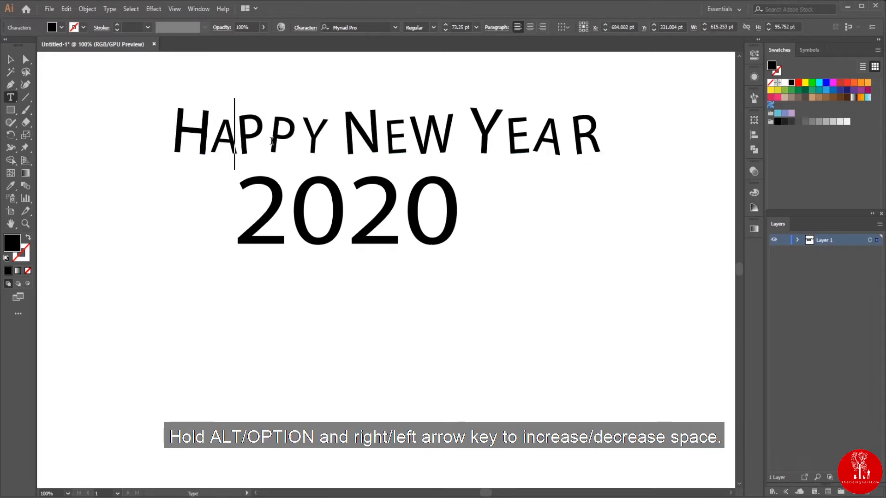
key(Right)
key(alt+Left)
key(alt+Left)
key(Right)
key(alt+Left)
key(alt+Left)
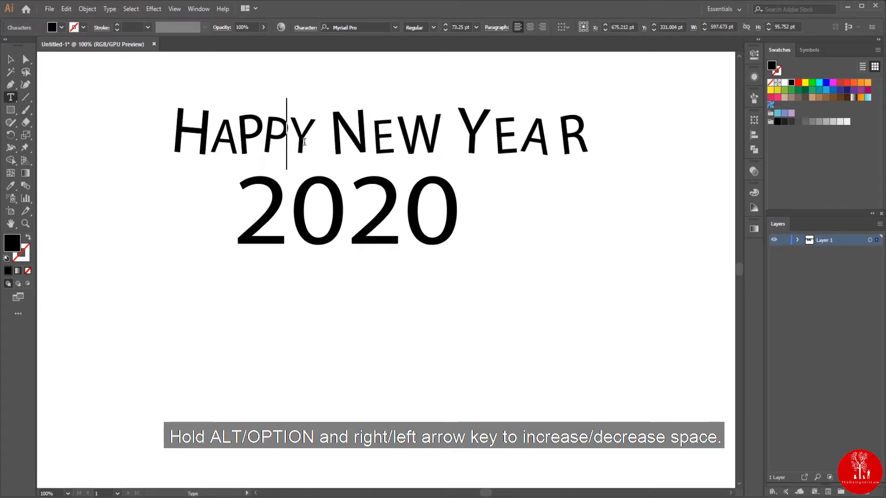
Step: Tighten the kerning between N and E and between E and W in NEW
click(376, 137)
key(alt+Left)
key(alt+Left)
key(alt+Left)
key(alt+Left)
click(397, 138)
key(alt+Left)
key(alt+Left)
key(alt+Left)
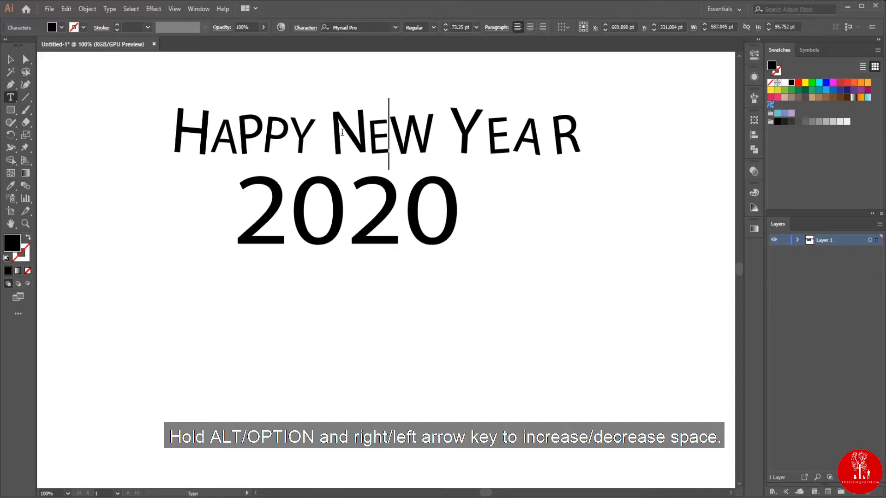
Step: Tighten the kerning between the letters of YEAR, reducing the gap before the R the most
click(492, 140)
key(alt+Left)
key(alt+Left)
key(Right)
key(alt+Left)
key(alt+Left)
key(Right)
key(alt+Left)
key(alt+Left)
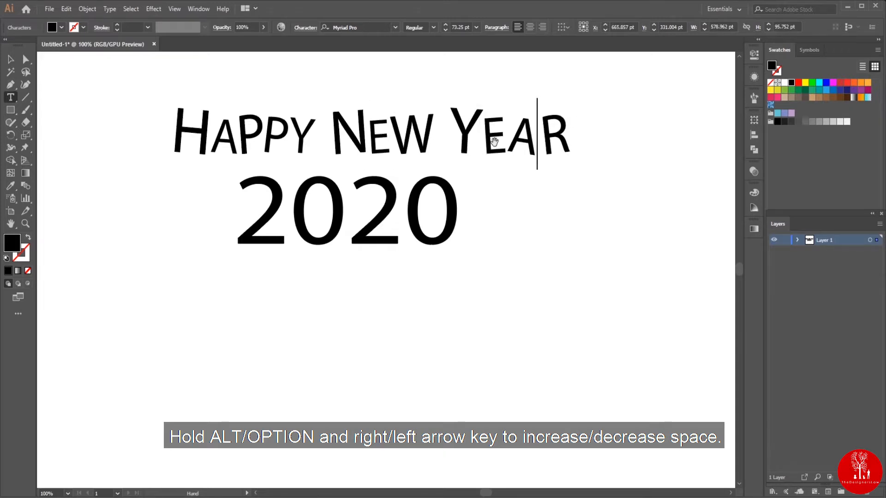
key(alt+Left)
key(alt+Left)
key(alt+Left)
key(alt+Left)
key(alt+Left)
key(alt+Left)
key(alt+Left)
key(alt+Left)
key(alt+Left)
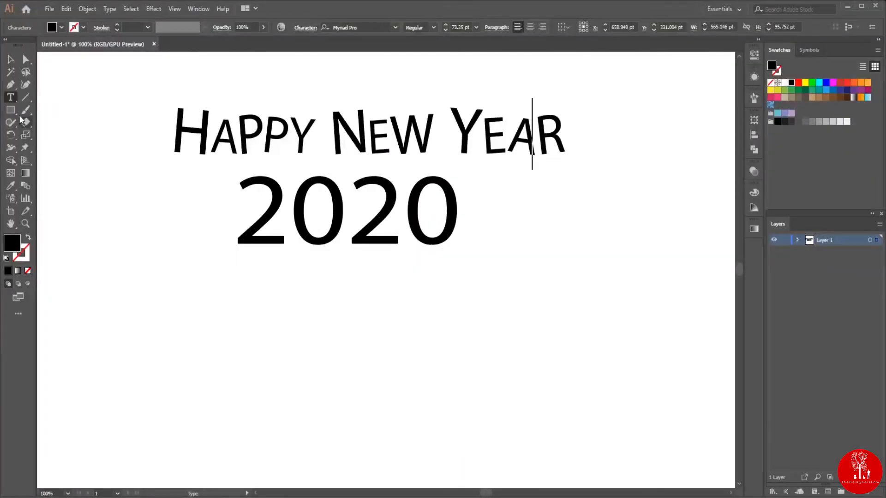
Step: Resize and tilt each digit of 2020 individually with the Touch Type tool
drag(11, 96, 60, 172)
click(256, 215)
drag(288, 169, 256, 151)
click(330, 196)
drag(332, 158, 339, 158)
drag(371, 173, 370, 174)
click(401, 208)
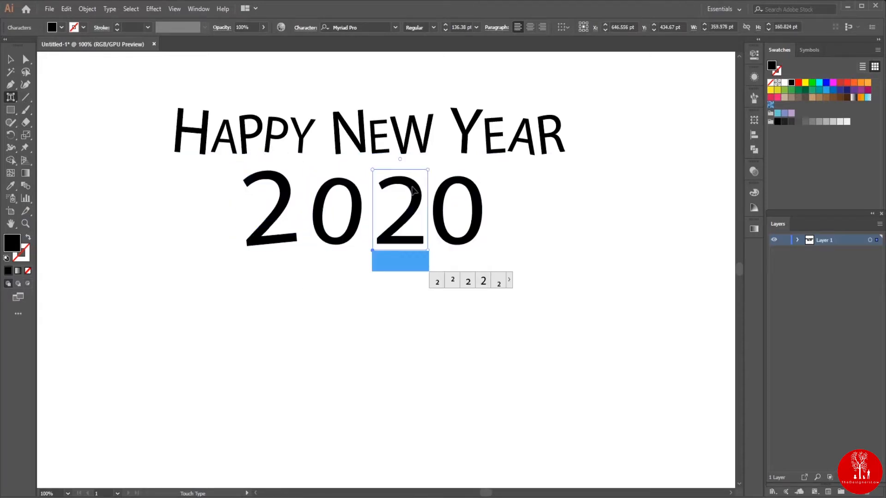
drag(428, 170, 430, 169)
drag(401, 156, 399, 156)
click(474, 181)
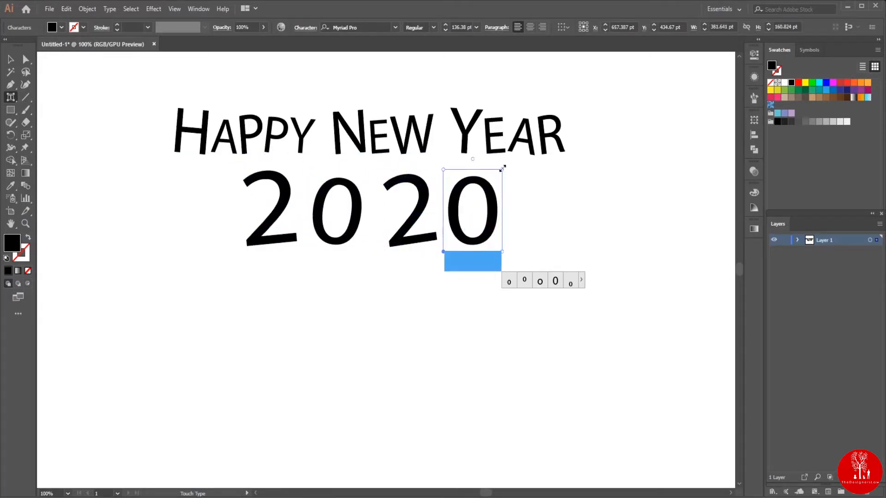
drag(502, 169, 461, 163)
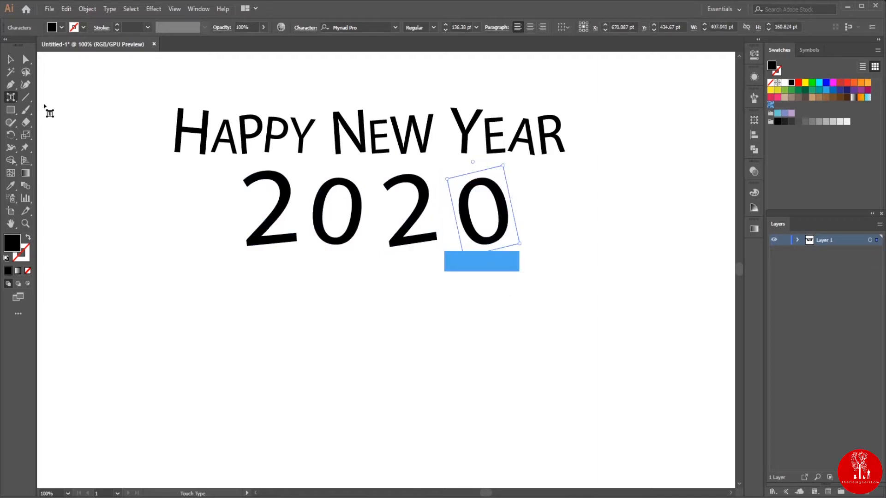
Step: Tighten the kerning between all the digits of 2020 with the Type tool
right_click(11, 98)
click(51, 98)
click(308, 223)
key(alt+Left)
key(alt+Left)
key(alt+Left)
key(alt+Left)
key(alt+Left)
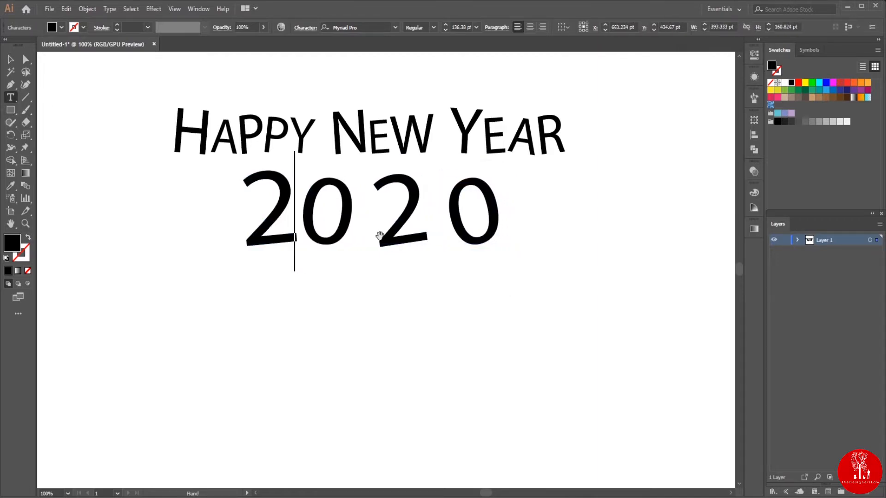
key(Right)
key(alt+Left)
key(alt+Left)
key(alt+Left)
key(alt+Left)
key(alt+Left)
key(alt+Left)
key(Right)
key(alt+Left)
key(alt+Left)
key(alt+Left)
key(alt+Left)
key(alt+Left)
key(alt+Left)
key(alt+Left)
key(Left)
key(Left)
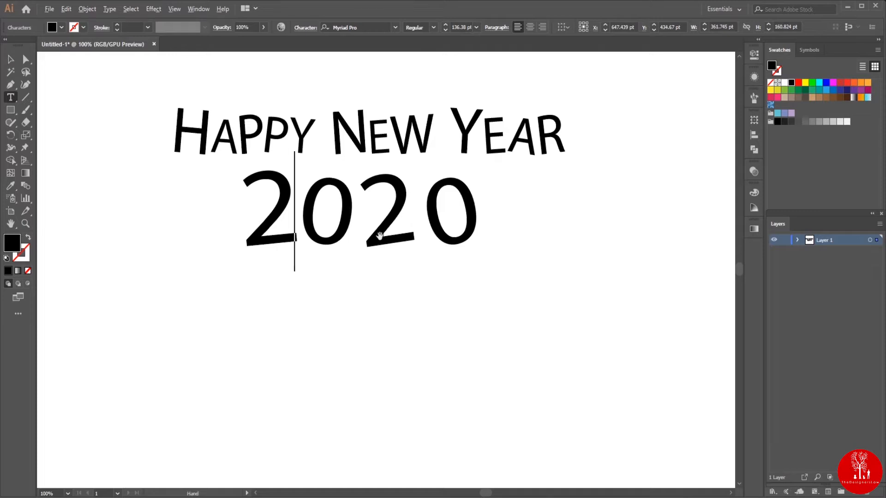
Step: Slightly widen the gaps on both sides of the first 0 in 2020 and finish editing the text
key(alt+Right)
key(Right)
key(Right)
key(Left)
key(alt+Right)
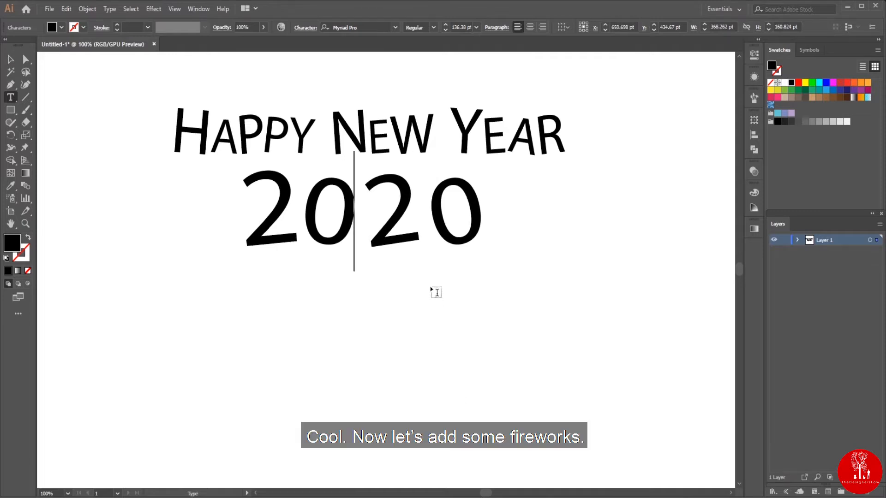
key(Escape)
Step: Draw a straight vertical line about 283 pt long on an empty area and set its stroke to 3 pt
scroll(429, 279, down, 1)
drag(324, 187, 159, 104)
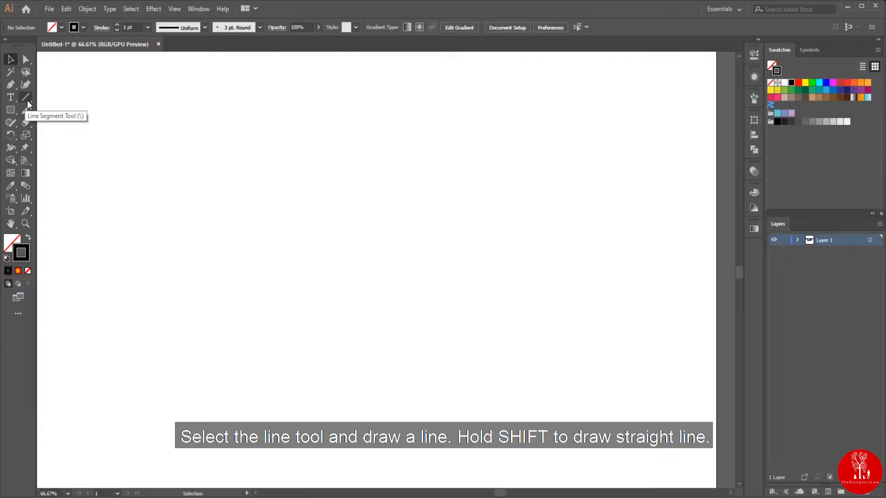
click(26, 102)
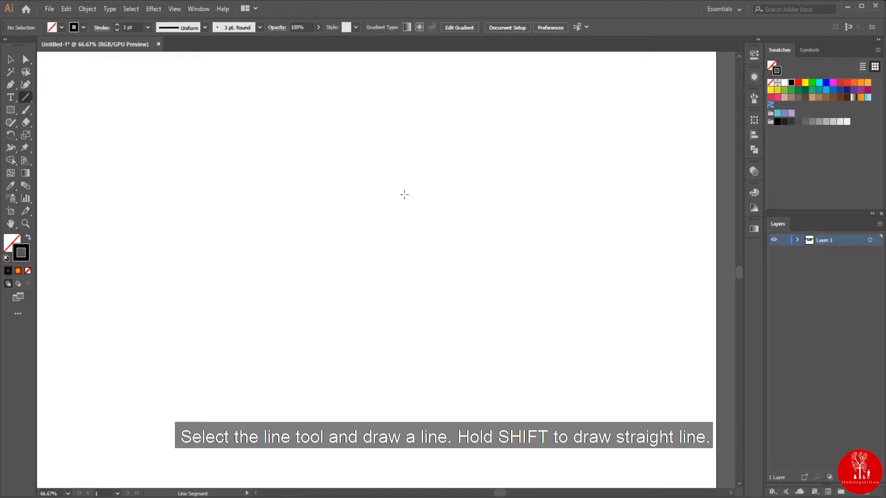
drag(400, 181, 407, 321)
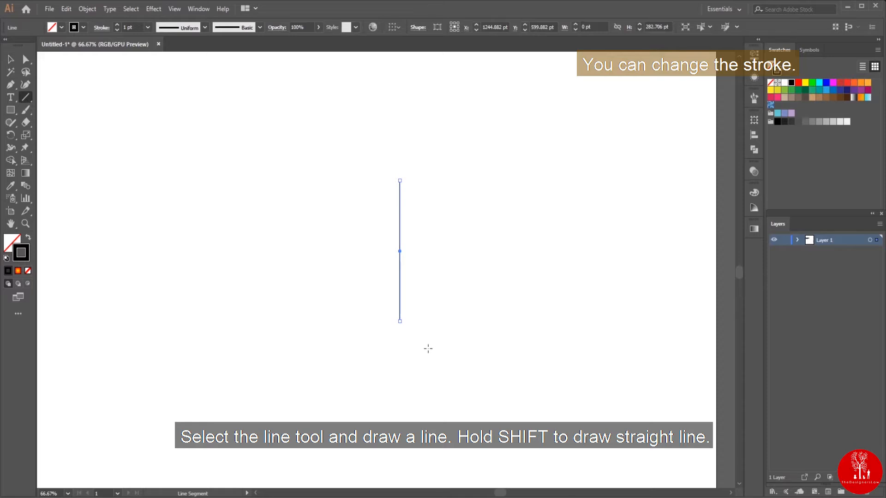
click(117, 25)
click(117, 25)
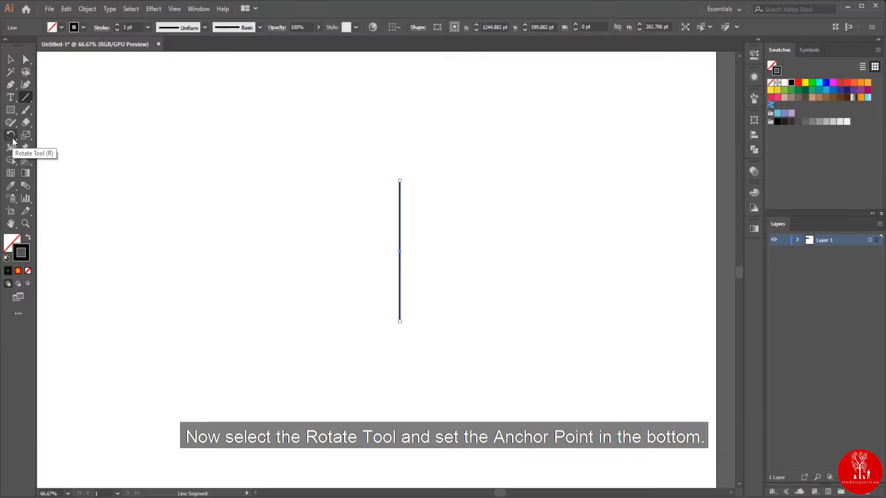
Step: Try to make a copy of the vertical line rotated 45° about its centre, and undo it
click(11, 135)
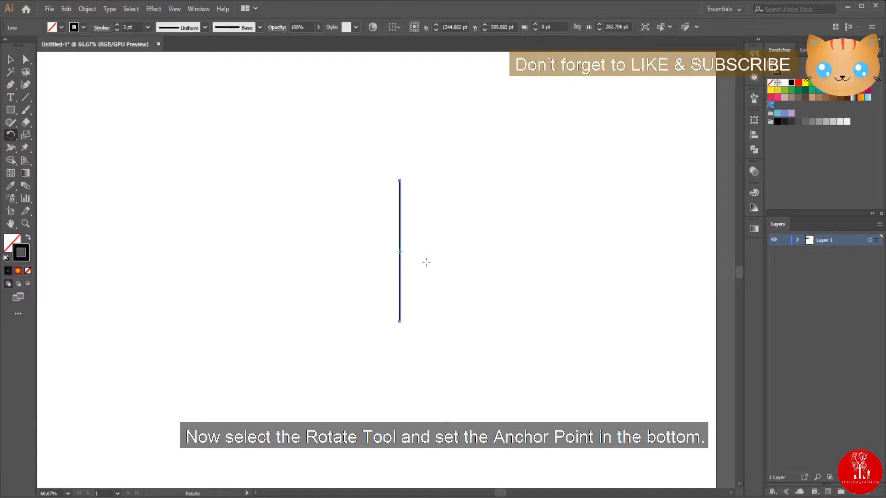
scroll(426, 262, up, 2)
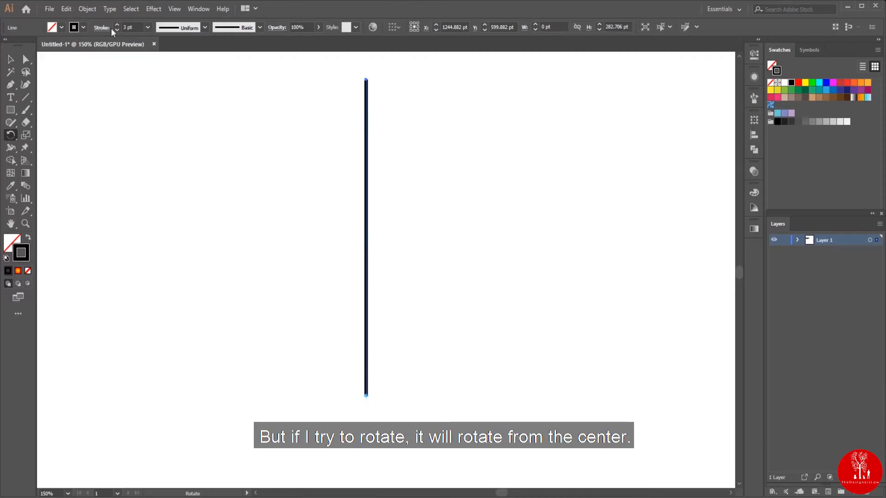
click(91, 9)
mouse_move(101, 21)
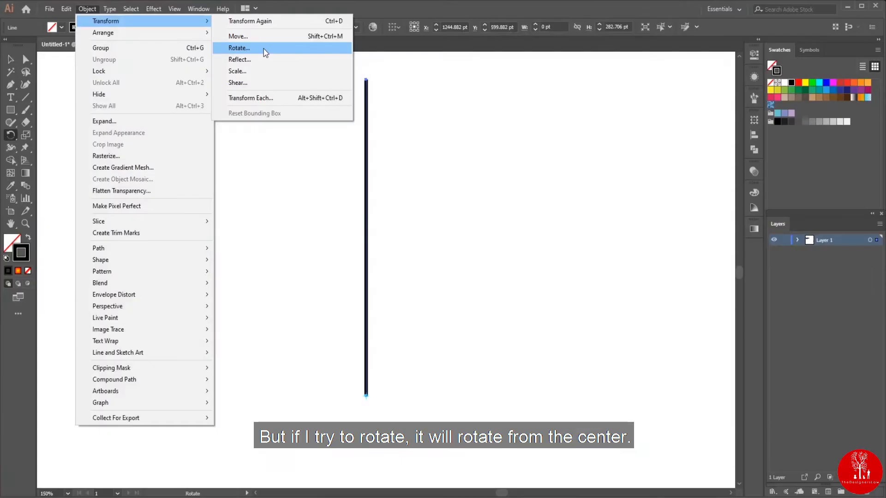
click(256, 49)
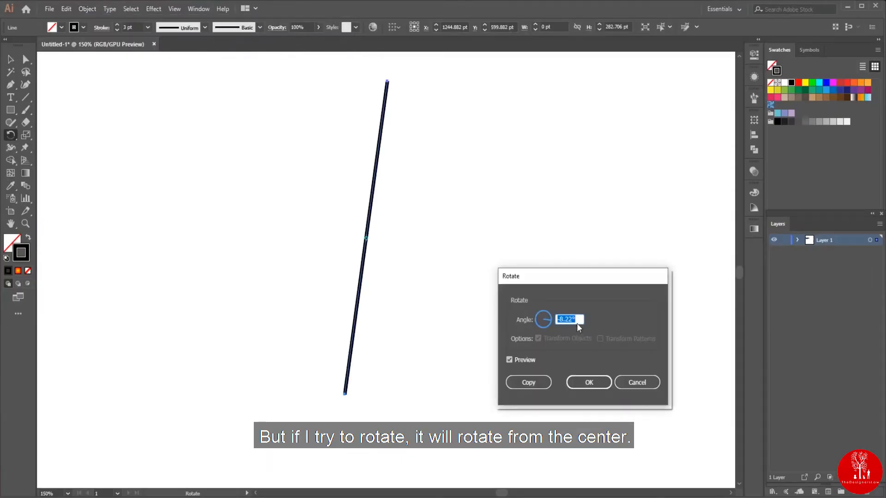
text(45)
click(529, 382)
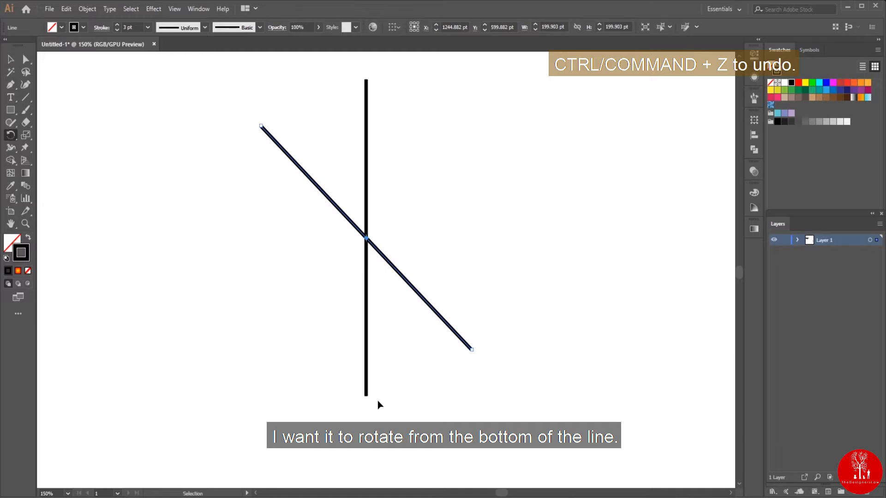
key(ctrl+z)
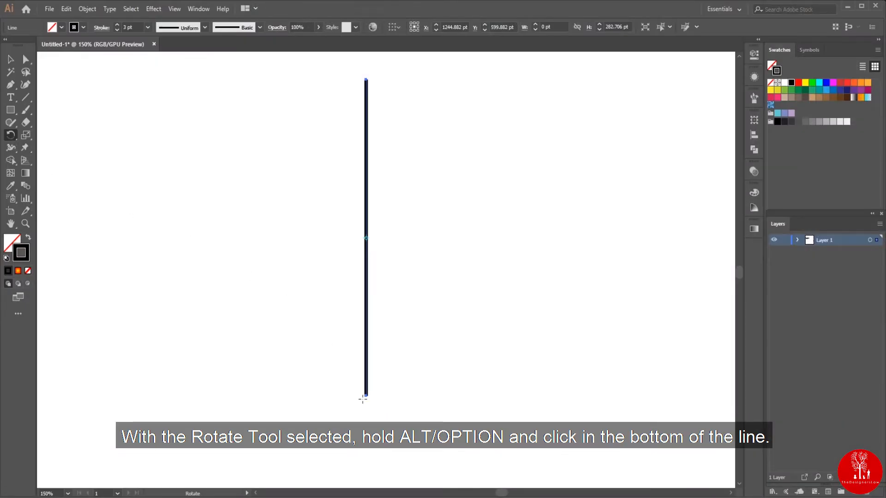
Step: Make a copy of the vertical line rotated 45° about its lower endpoint
alt+click(366, 396)
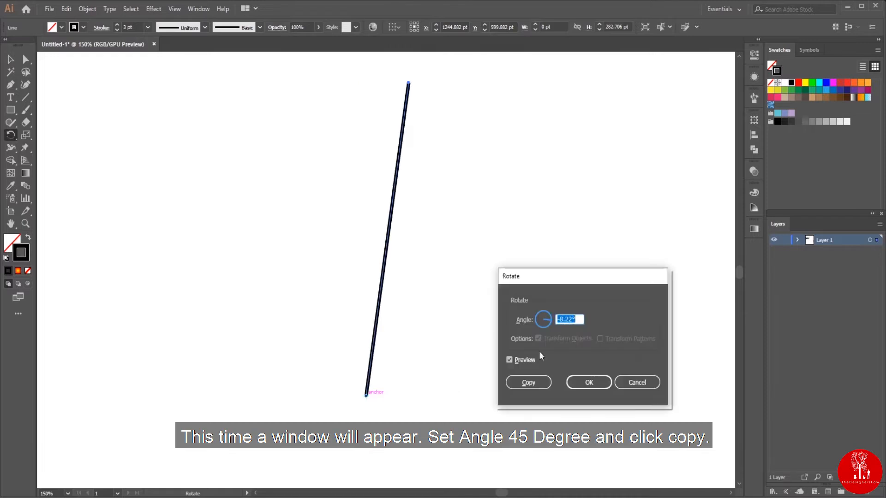
text(45)
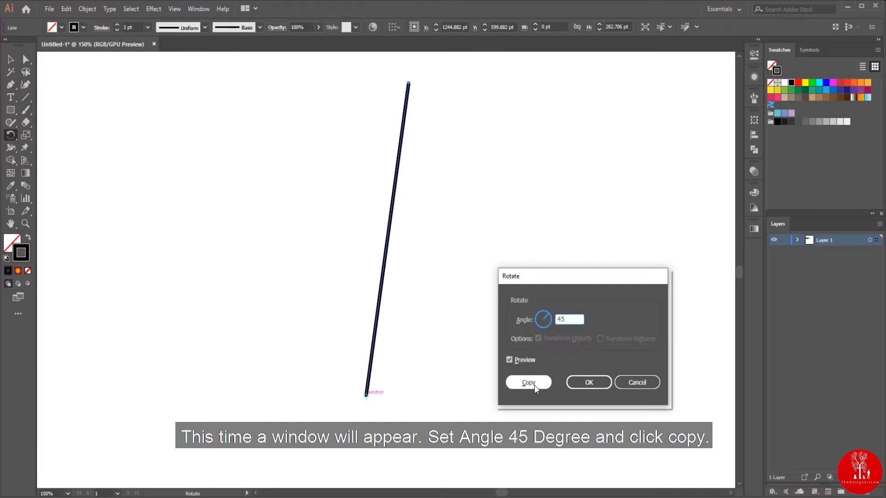
click(529, 383)
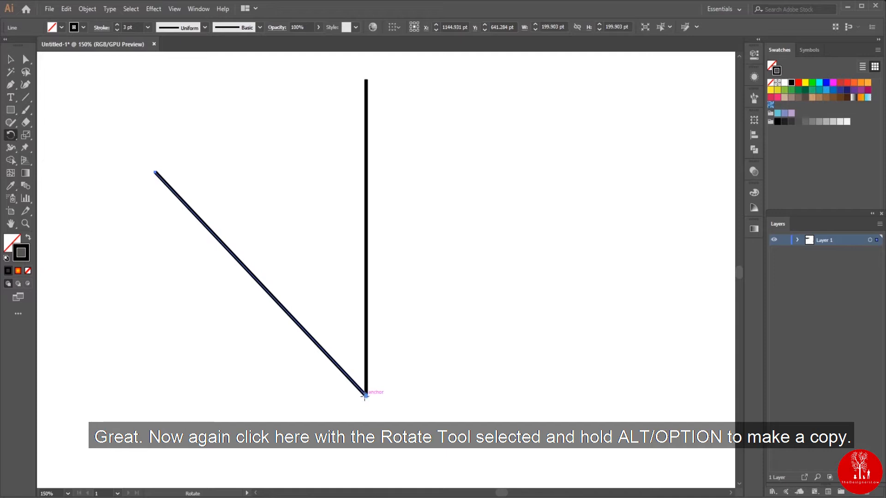
Step: Rotate a copy of the slanted line slightly towards the vertical about the shared lower endpoint, and repeat it three times to fill the gap evenly
drag(169, 187, 212, 173)
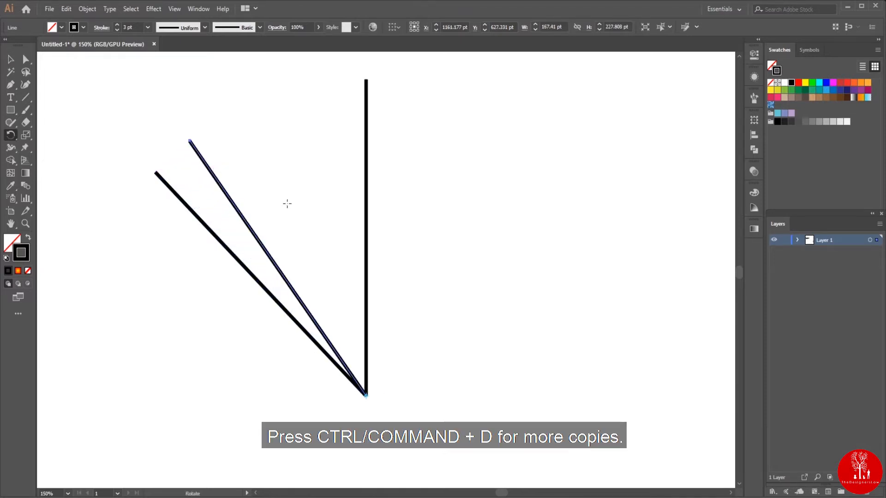
key(ctrl+d)
key(ctrl+d)
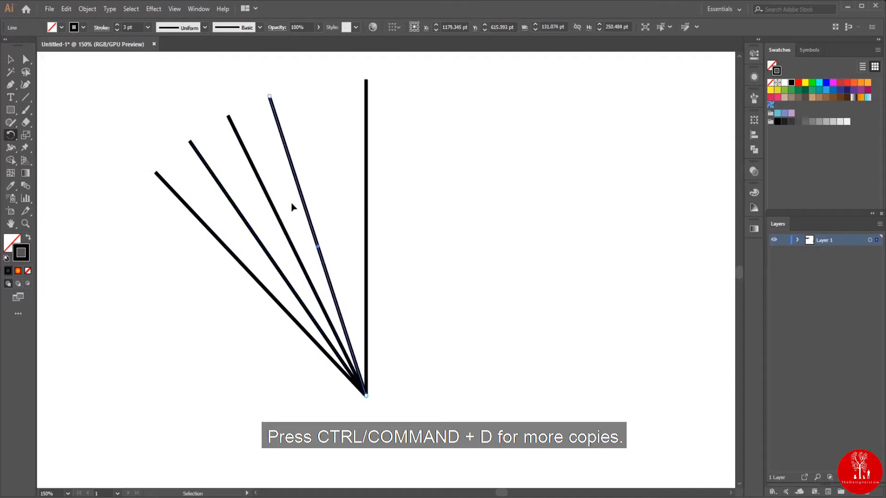
key(ctrl+d)
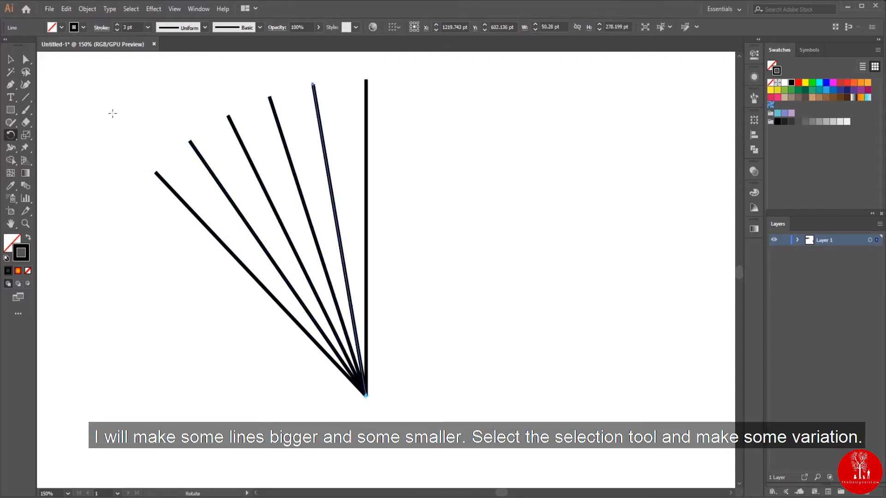
Step: Vary the three most slanted lines from their outer ends, shortening the lowest two and slightly lengthening the third
click(10, 59)
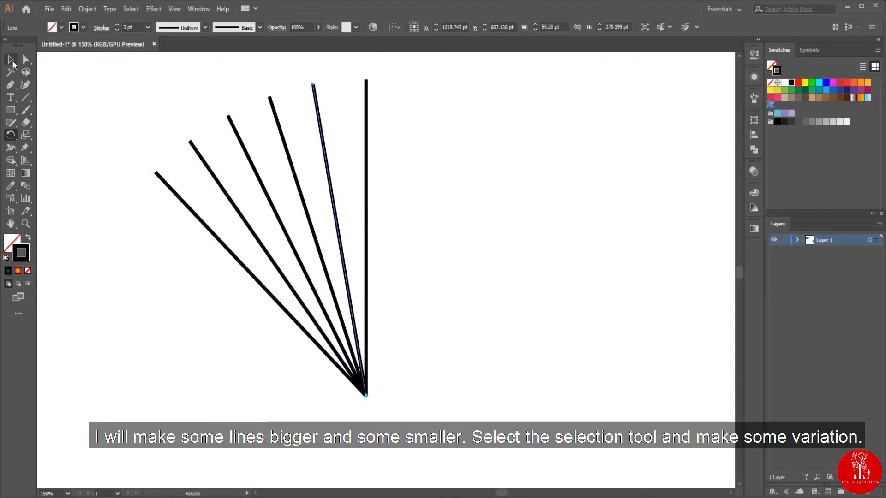
click(156, 173)
drag(156, 172, 174, 192)
click(191, 142)
drag(190, 142, 202, 158)
click(228, 115)
drag(229, 116, 220, 106)
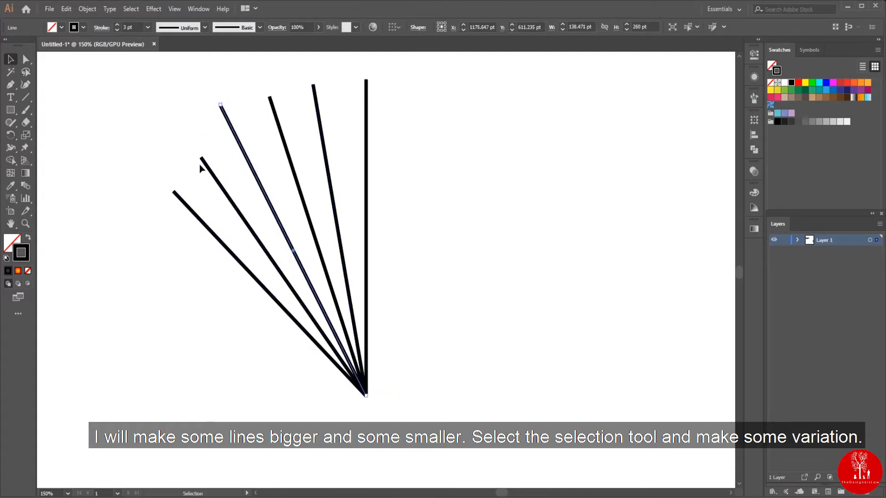
click(201, 158)
drag(201, 158, 215, 178)
Step: Shorten the two slanted lines nearest the vertical by different amounts, and the vertical line to about 274 pt
click(270, 98)
drag(270, 98, 276, 116)
click(313, 85)
drag(313, 85, 322, 134)
click(366, 81)
drag(366, 80, 366, 88)
Step: Apply a Transform effect to all six lines with 6 copies rotated by 360/6 degrees around the bottom-right reference point
scroll(477, 171, down, 1)
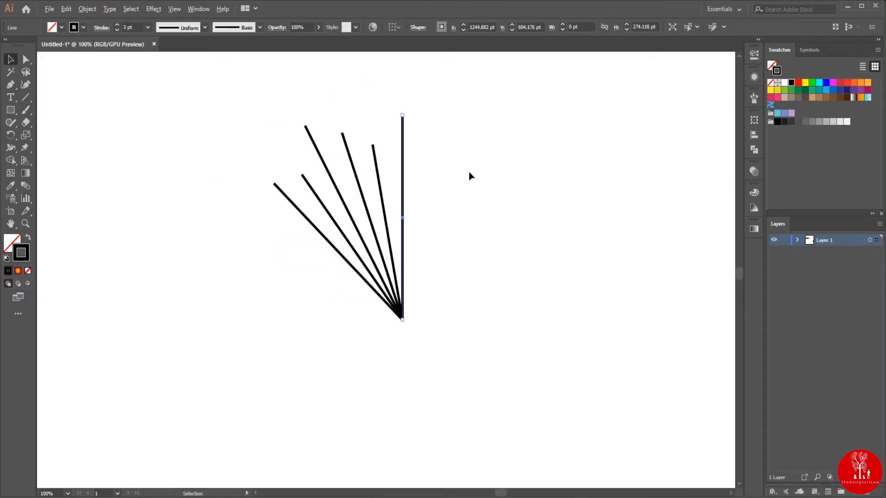
drag(190, 110, 494, 347)
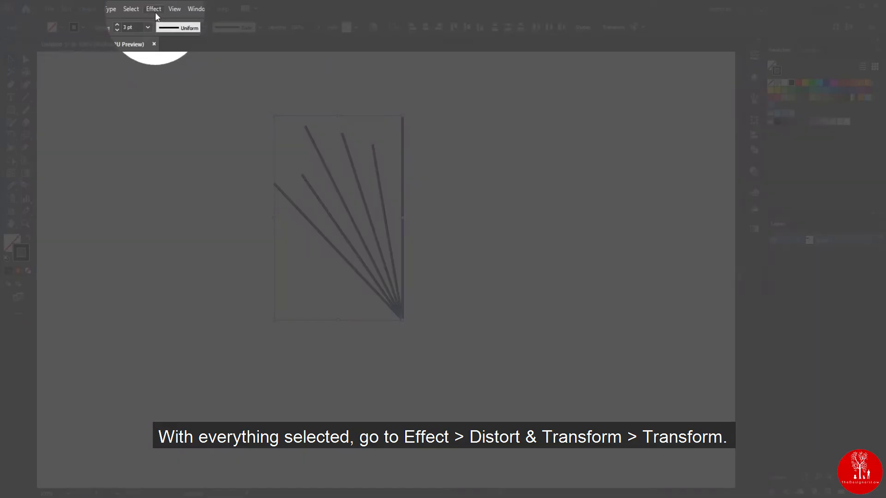
click(155, 10)
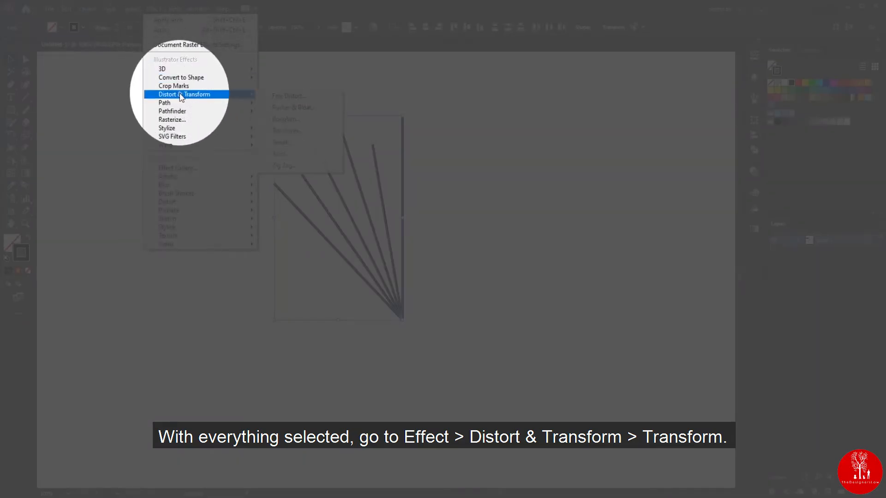
mouse_move(198, 94)
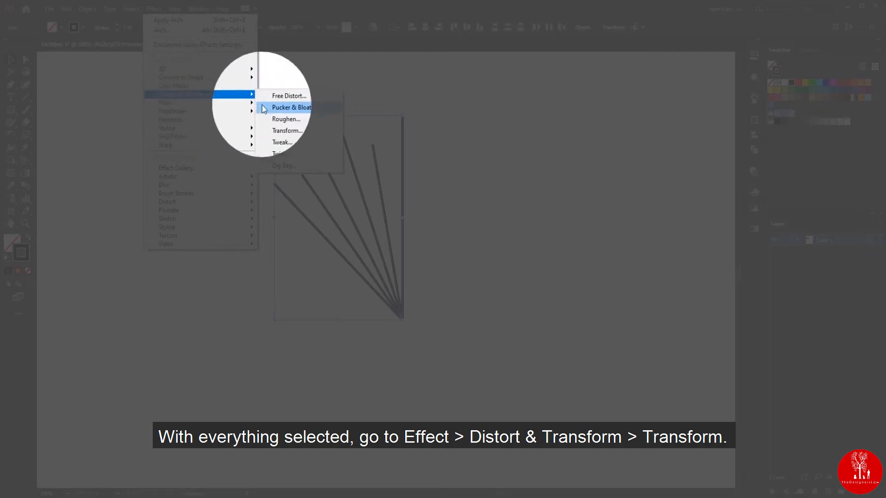
click(285, 132)
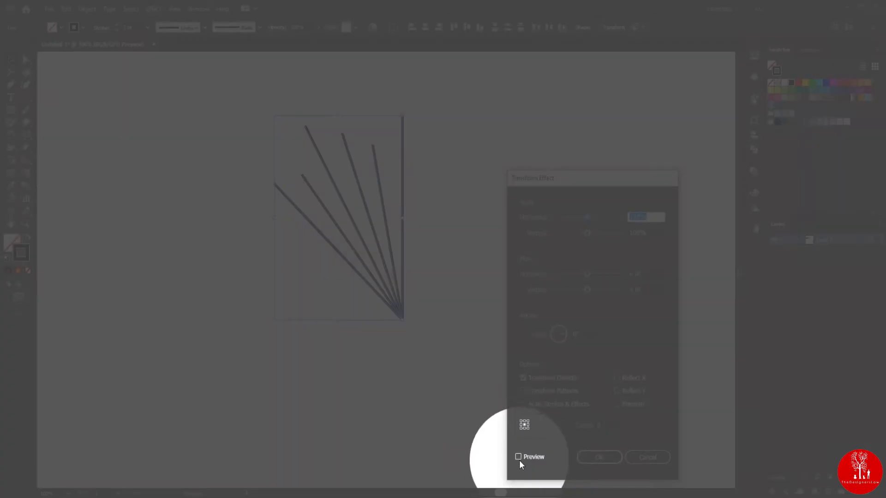
click(518, 457)
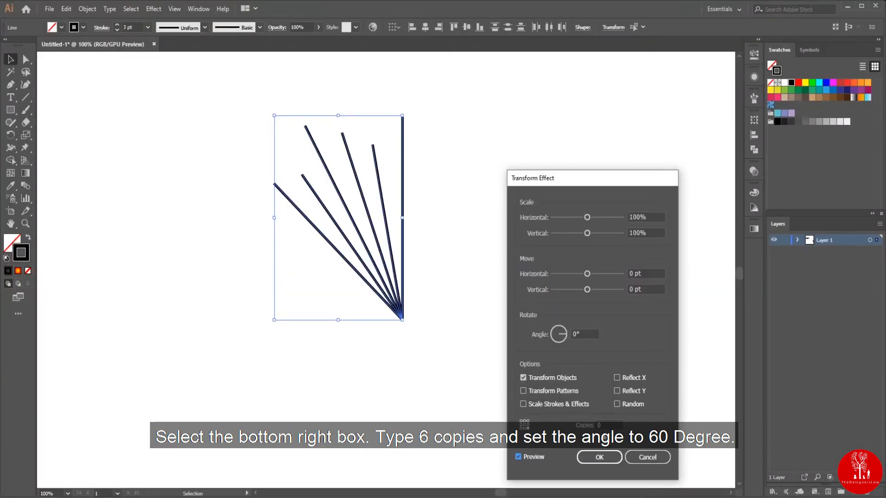
click(608, 424)
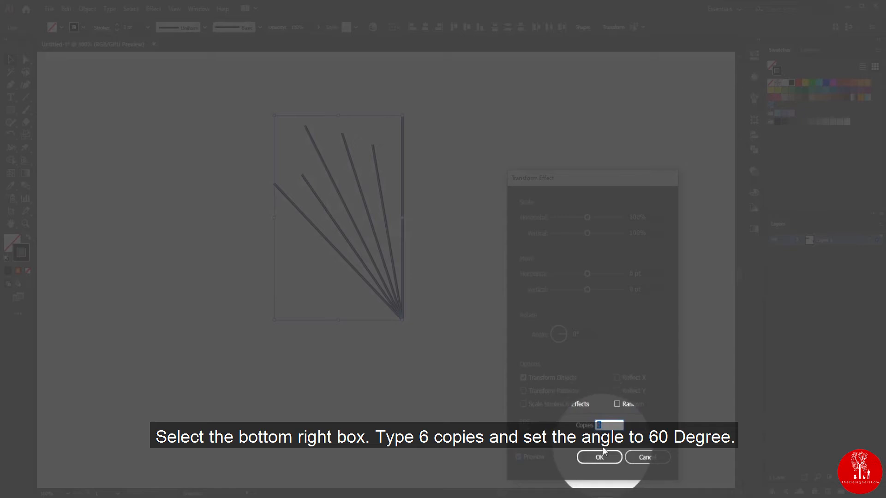
text(6)
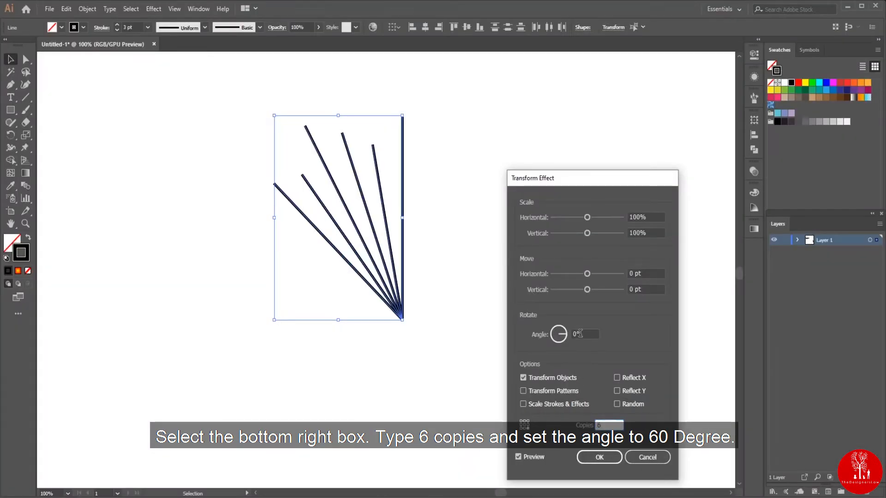
key(Tab)
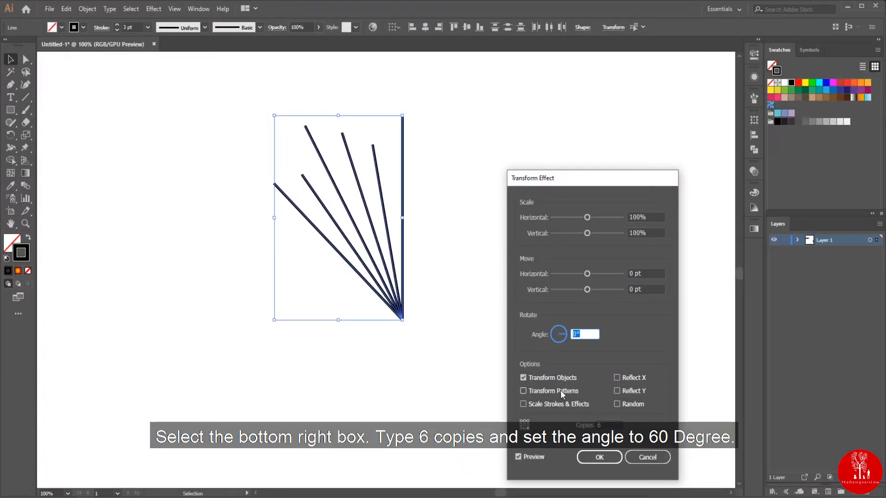
text(360/6)
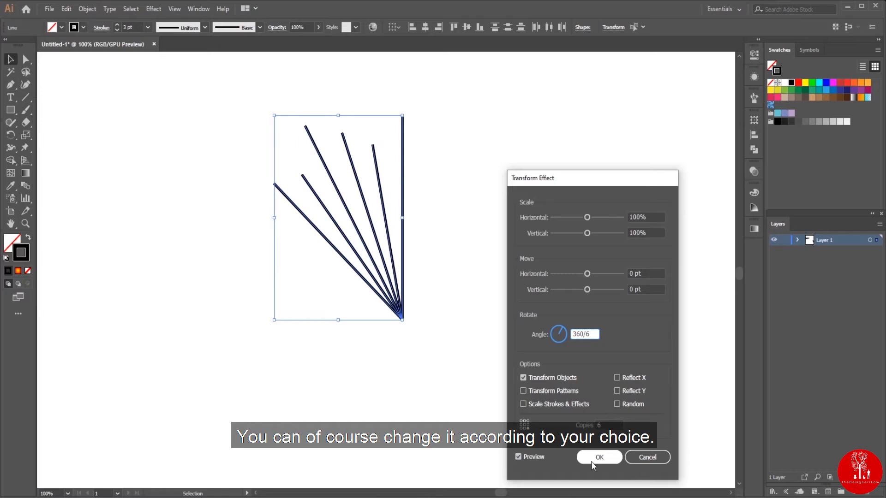
click(591, 462)
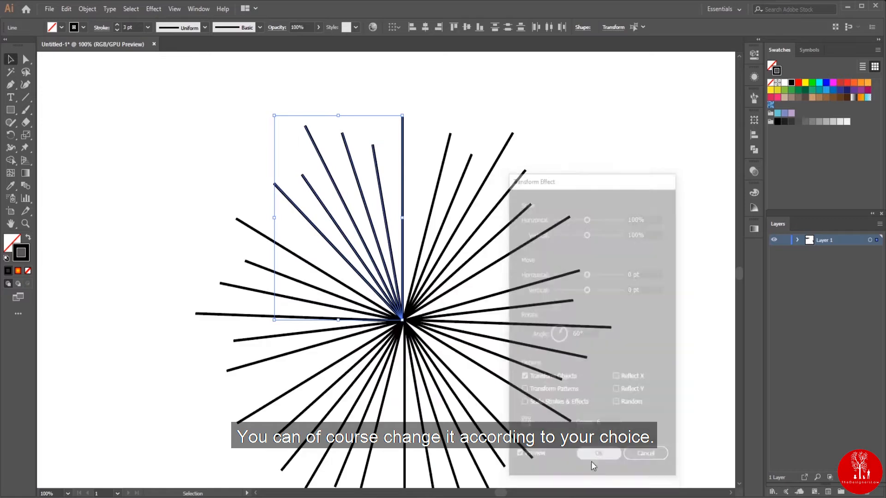
Step: Select the whole firework burst and expand its appearance into real lines
scroll(603, 348, down, 1)
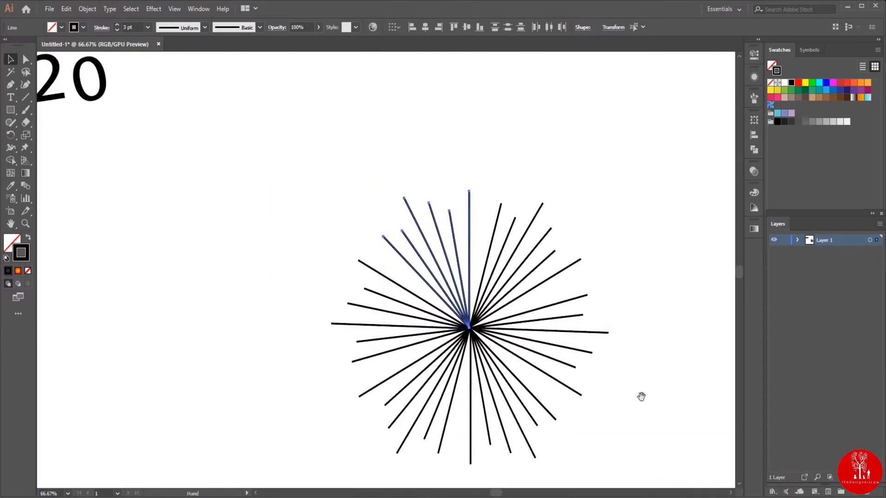
drag(639, 395, 579, 345)
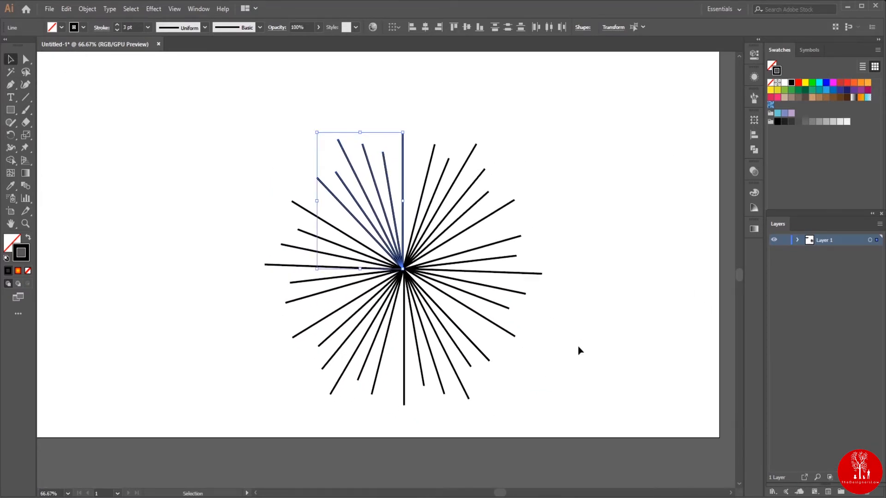
drag(214, 134, 558, 403)
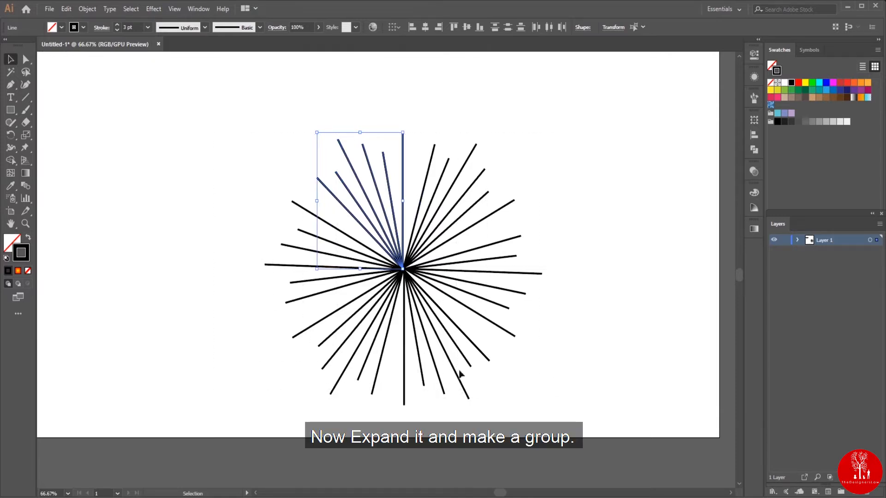
click(87, 10)
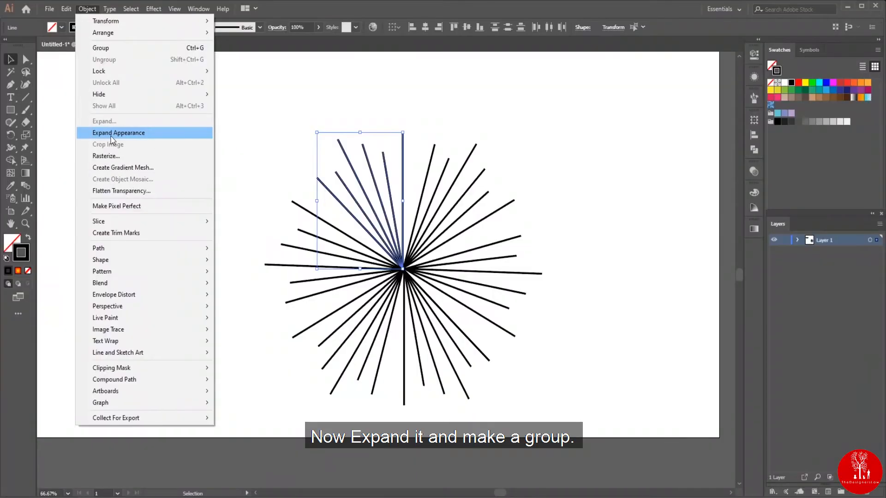
click(111, 134)
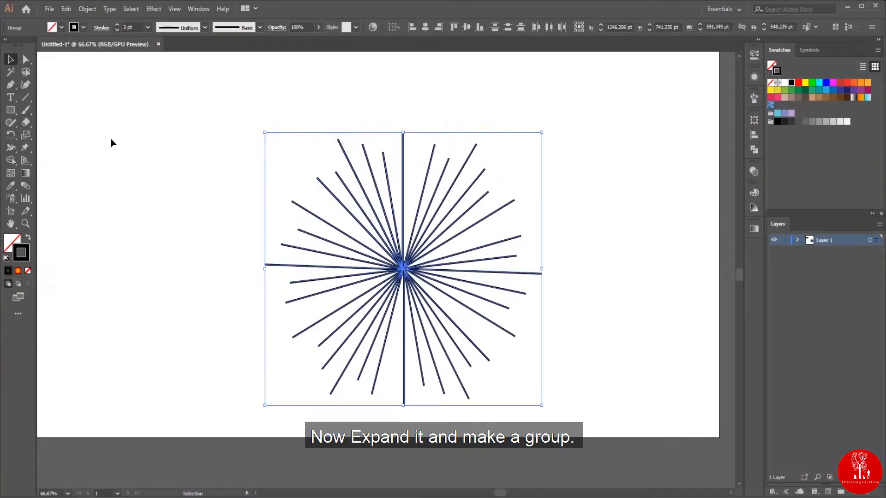
Step: Group the expanded burst and change its stroke to the variable width profile that tapers to a point at both ends
key(a)
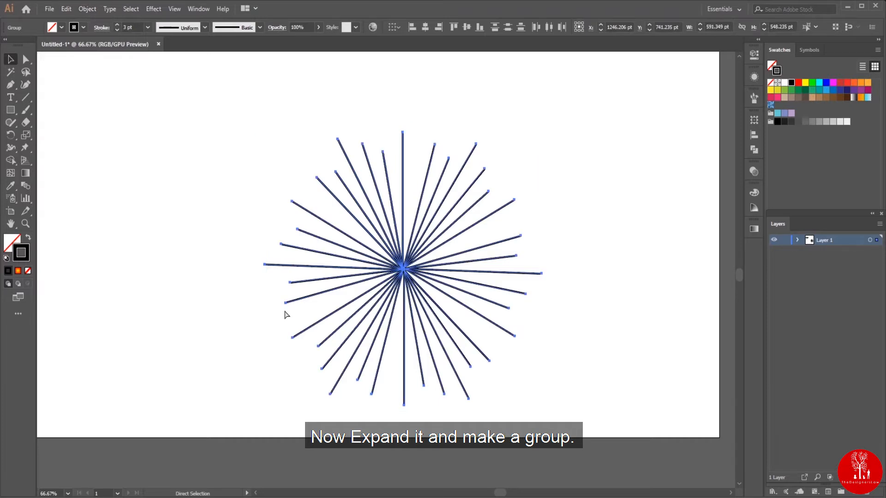
key(v)
click(90, 9)
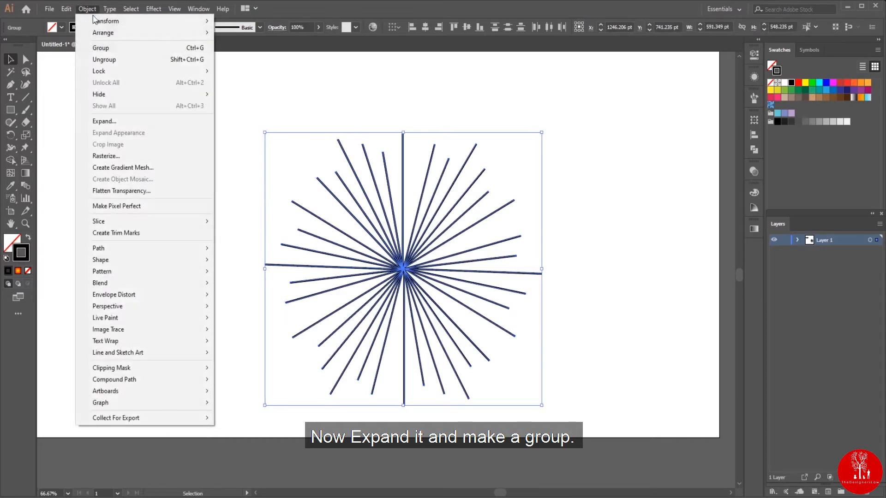
click(102, 48)
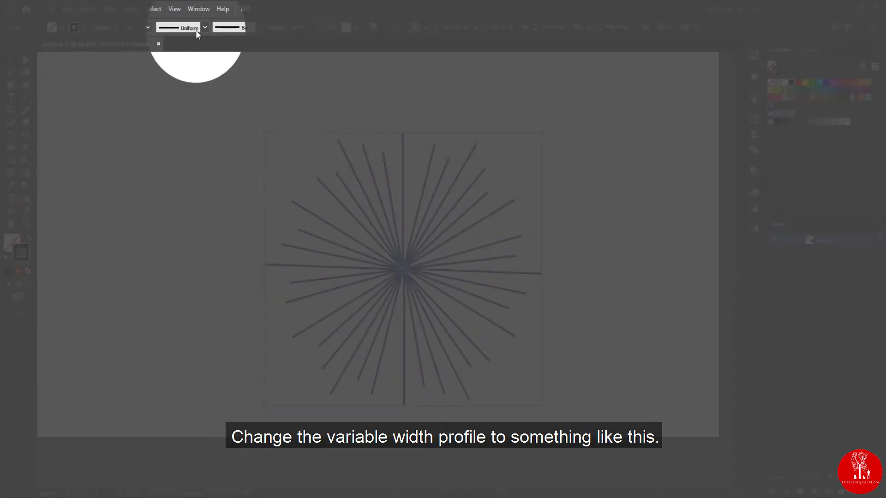
click(197, 28)
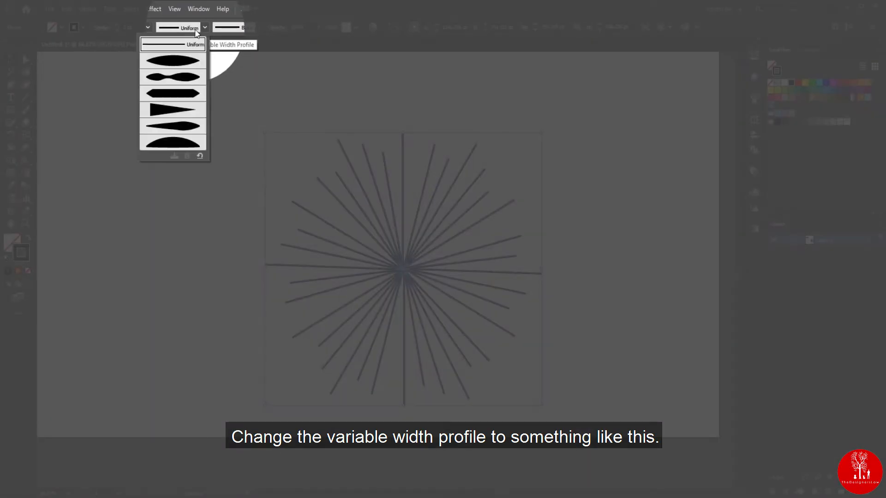
click(184, 66)
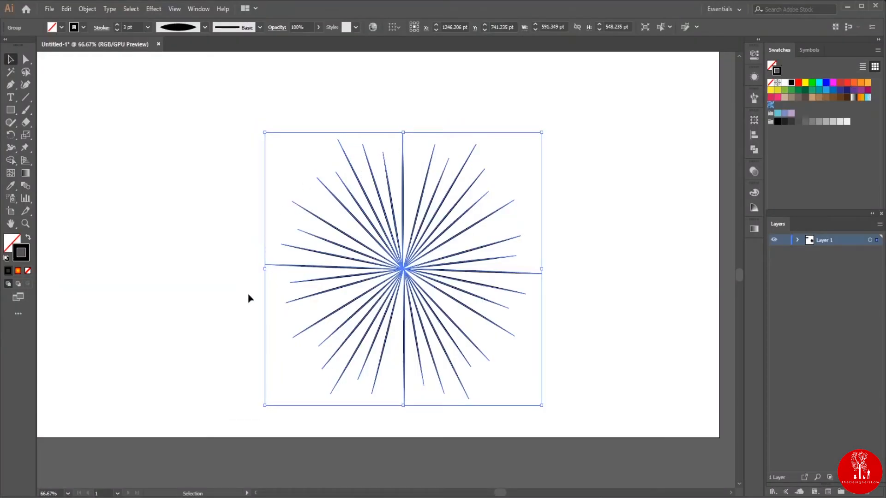
Step: Apply a horizontal Arch warp effect with a 28% bend to the firework burst
click(156, 9)
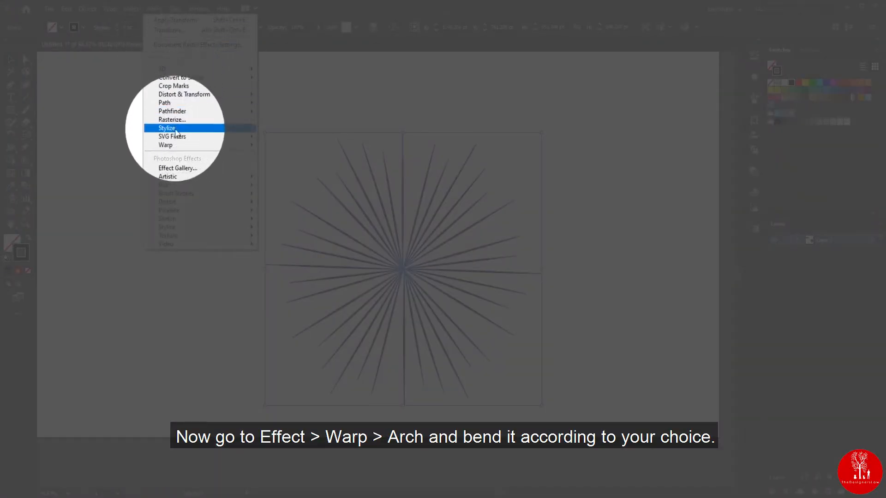
mouse_move(179, 145)
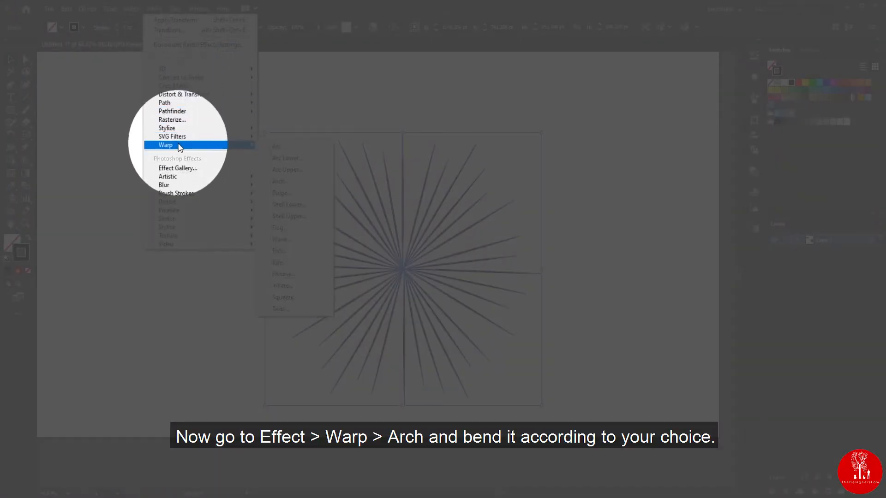
click(295, 184)
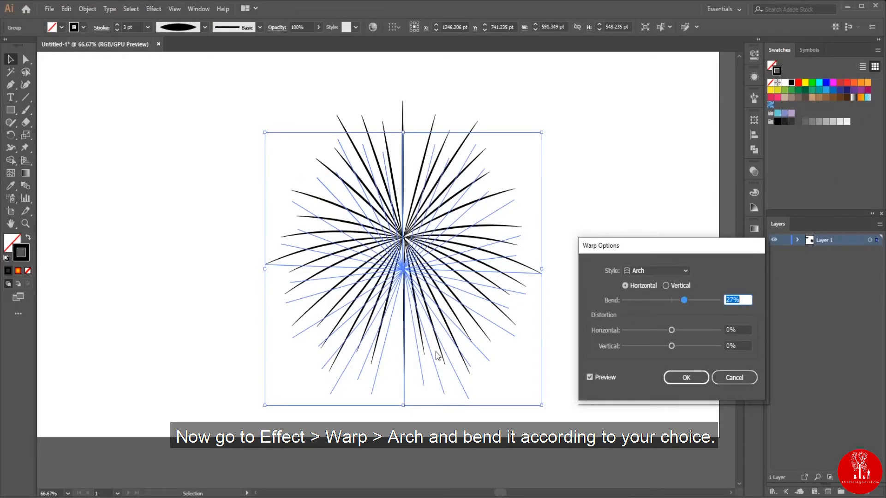
mouse_move(682, 301)
mouse_down()
mouse_move(657, 301)
mouse_move(684, 300)
mouse_up()
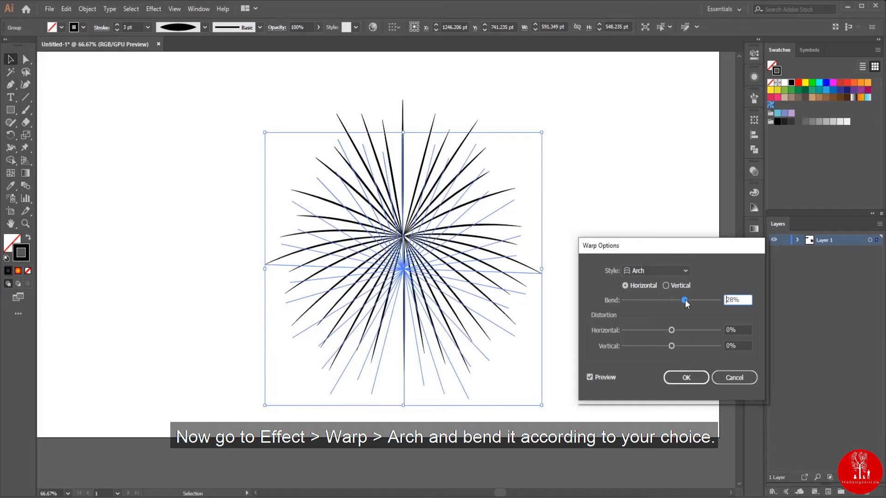
click(686, 378)
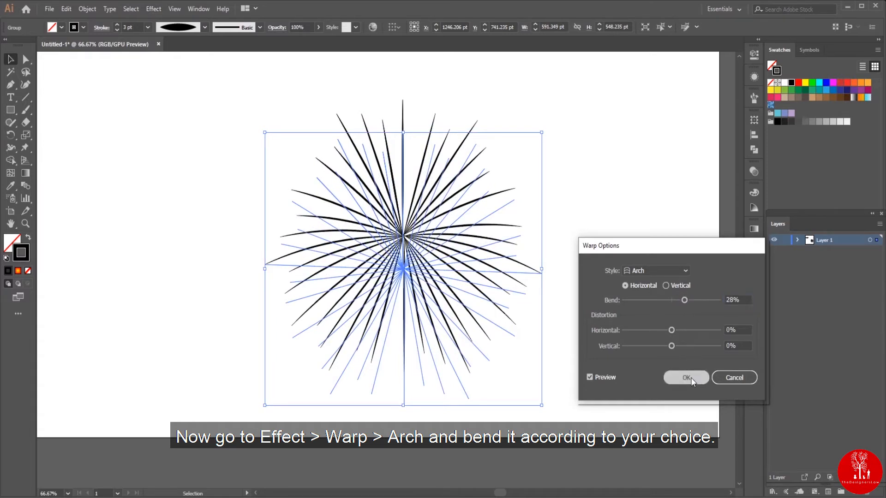
click(633, 341)
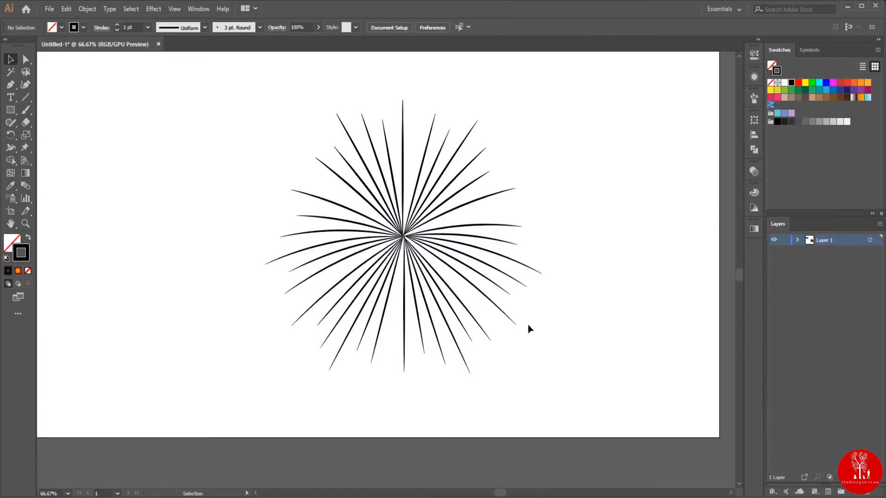
Step: Toggle the selection edges of the burst off and on to view the curved rays without their paths
click(450, 291)
key(ctrl)
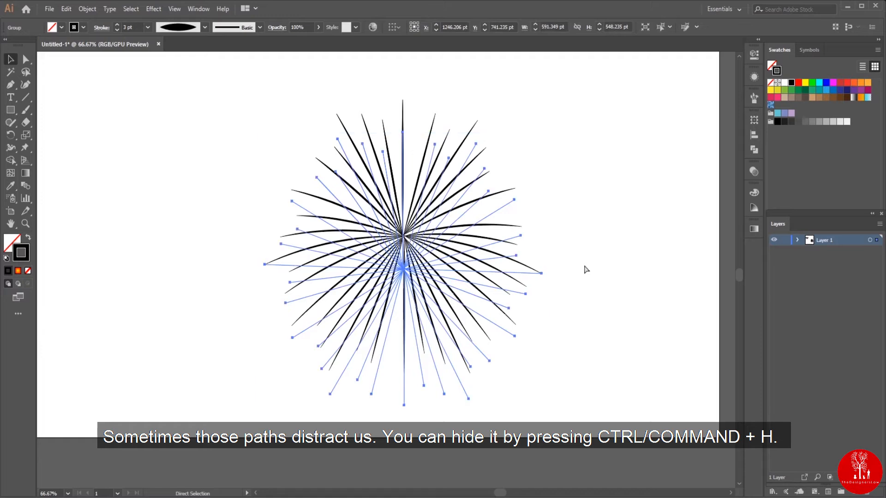
key(ctrl+h)
key(ctrl+h)
key(ctrl+h)
key(ctrl+h)
key(ctrl+h)
key(ctrl+h)
key(v)
click(592, 271)
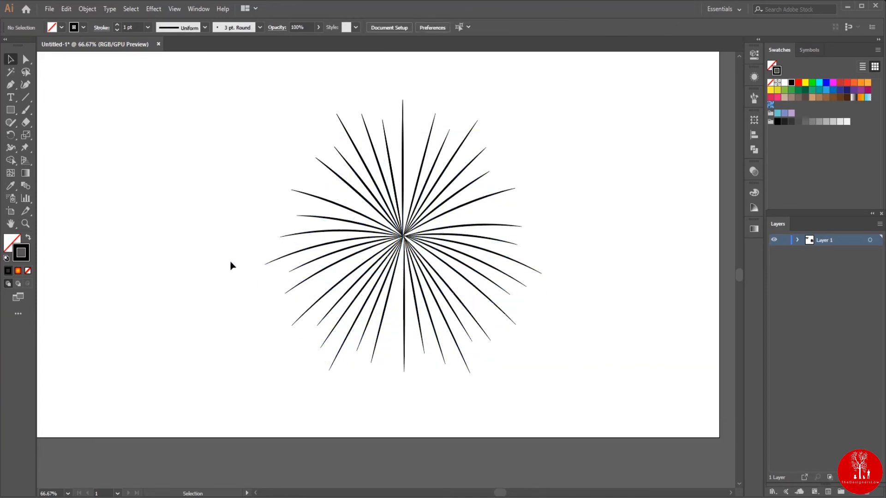
Step: Select the whole warped burst and expand its appearance into real shapes
drag(198, 117, 560, 386)
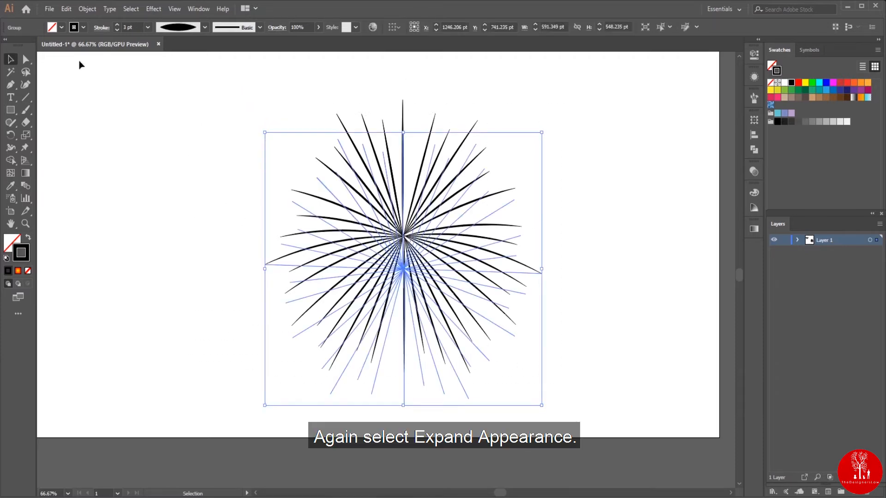
click(92, 9)
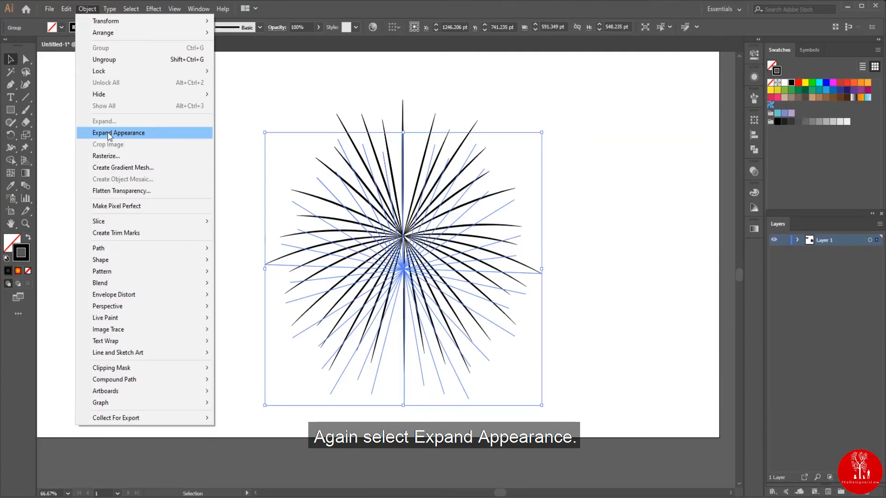
click(107, 134)
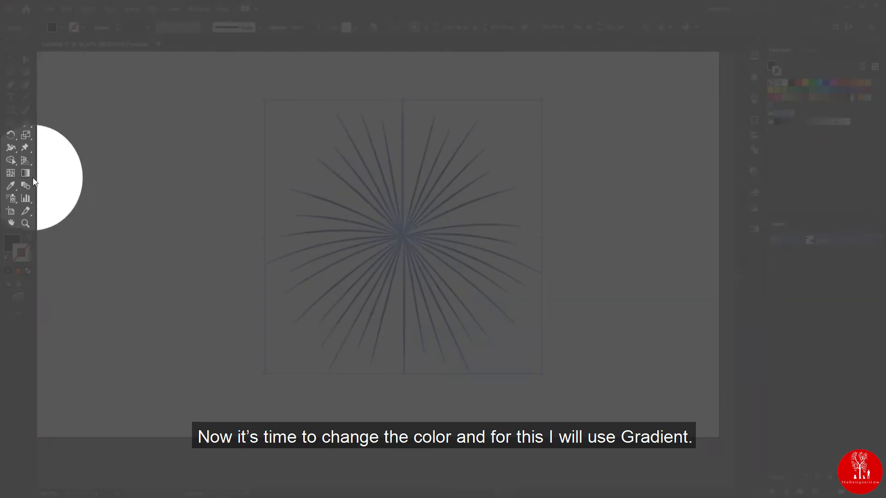
Step: Apply the yellow-to-red radial gradient to the stroke of the expanded burst
click(26, 174)
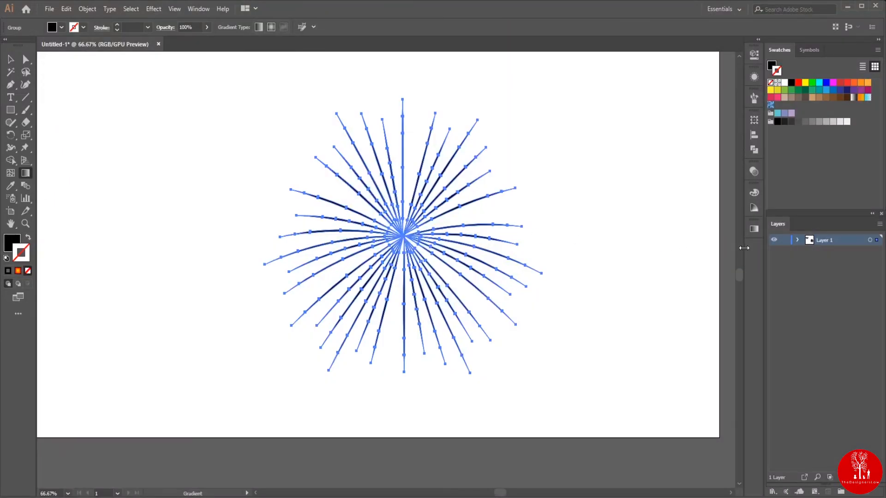
click(754, 232)
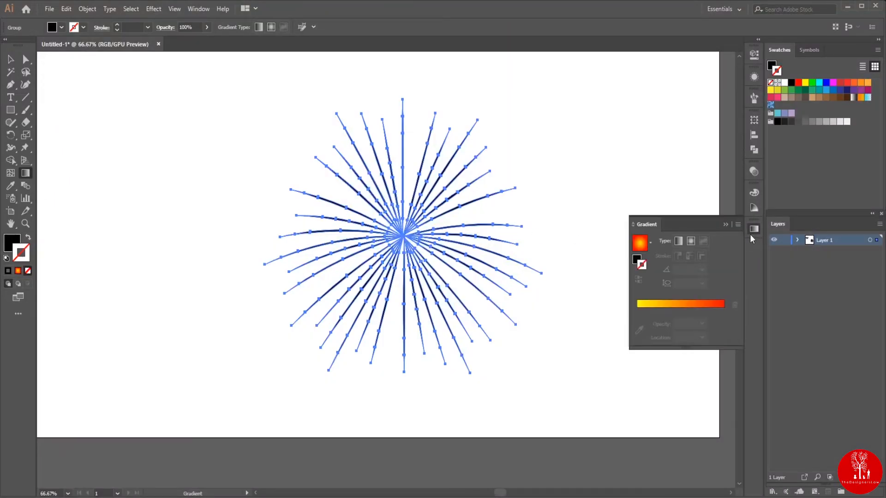
click(691, 241)
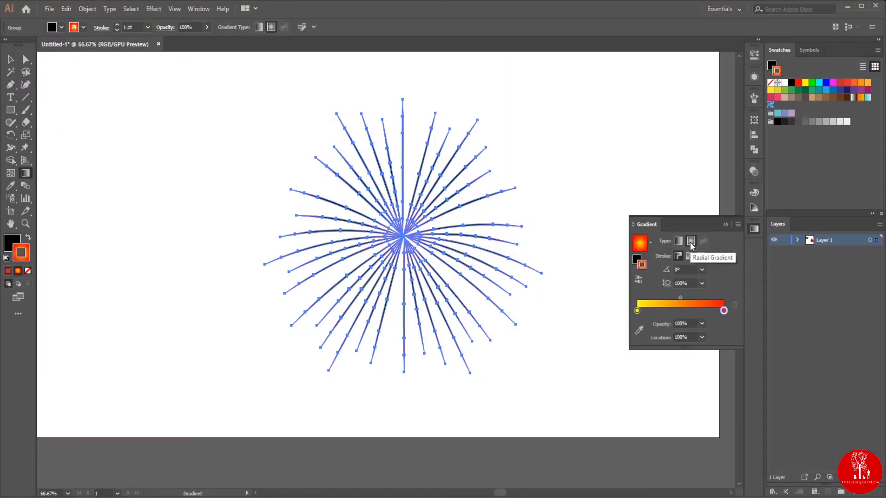
Step: Try several swatches for the gradient's inner colour stop and set it back to yellow
double_click(637, 311)
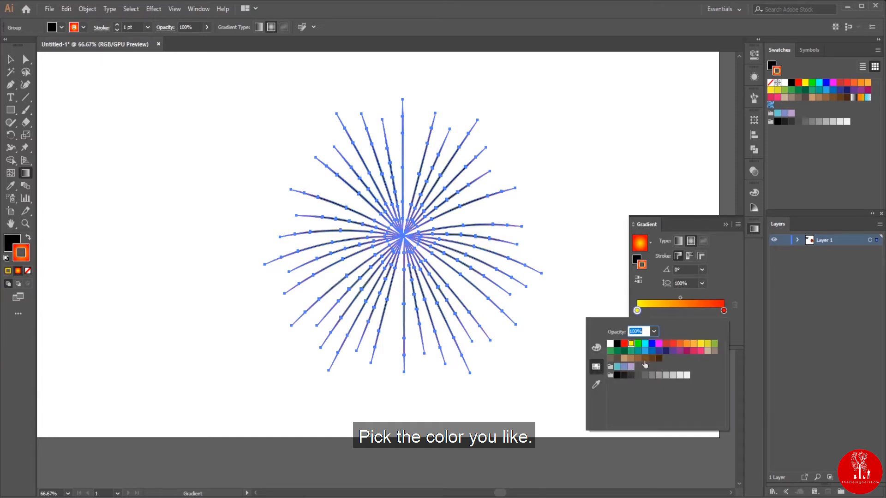
click(638, 344)
click(644, 344)
click(652, 344)
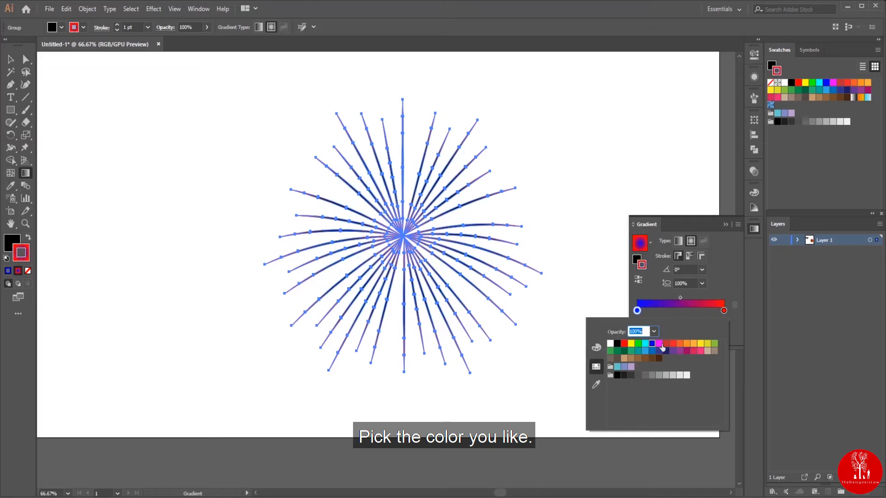
click(659, 344)
click(672, 344)
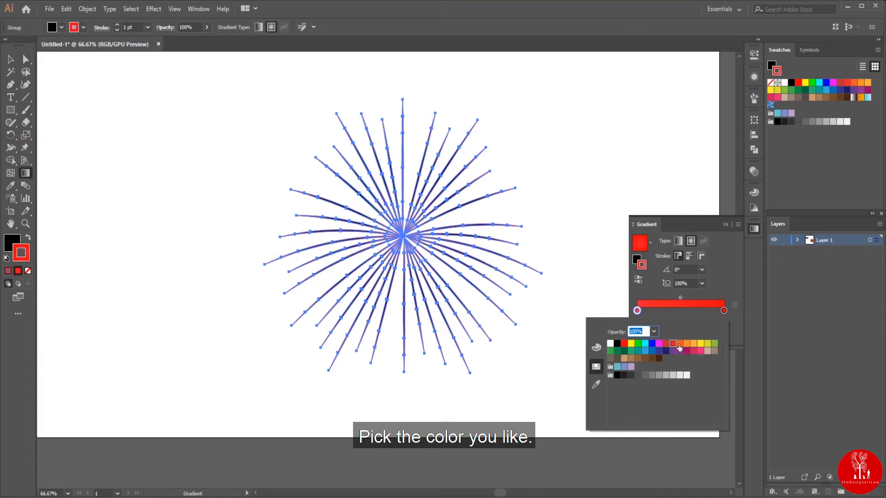
click(631, 344)
click(707, 312)
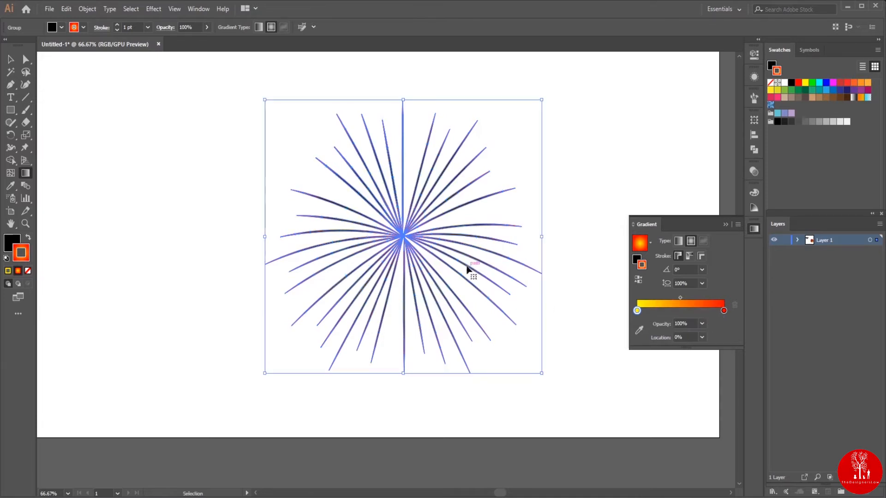
Step: Hide the selection edges and swap the burst's colours so the radial gradient is its fill, with no stroke
key(ctrl+h)
click(14, 245)
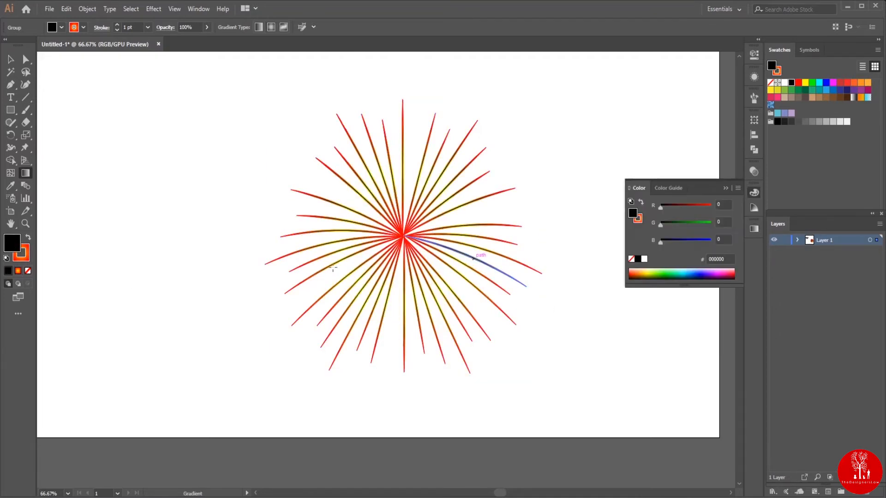
key(shift+x)
click(25, 257)
click(28, 271)
click(13, 243)
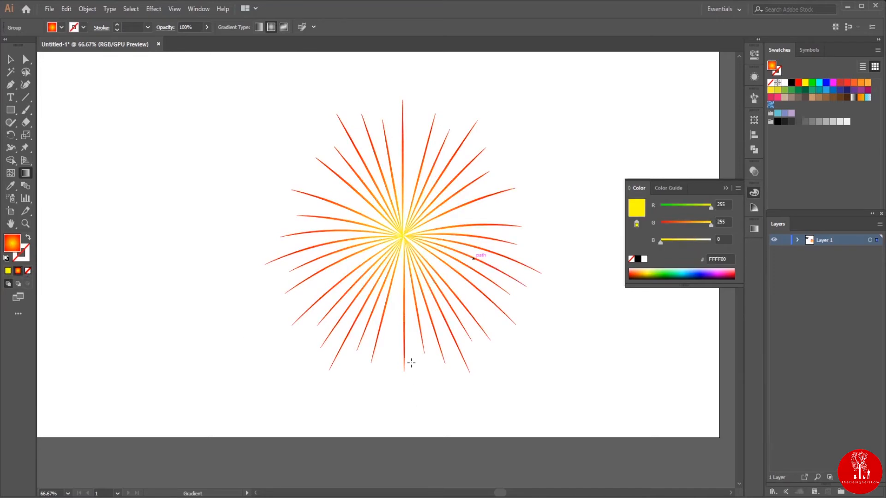
Step: Stretch the radial gradient across the whole burst, from its centre to just beyond the lower ray tips
click(14, 252)
drag(404, 236, 430, 376)
scroll(615, 319, down, 1)
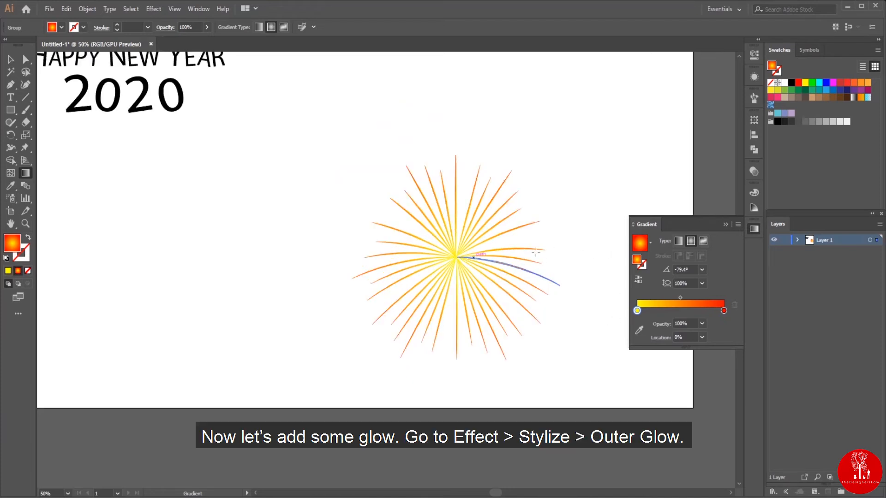
Step: Start an Outer Glow effect on the burst in Screen mode and set the glow colour to red
drag(315, 144, 616, 405)
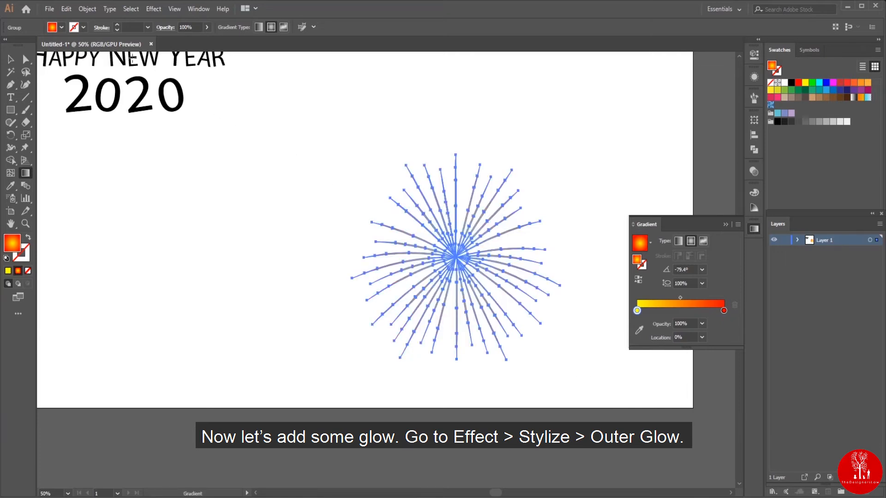
click(153, 9)
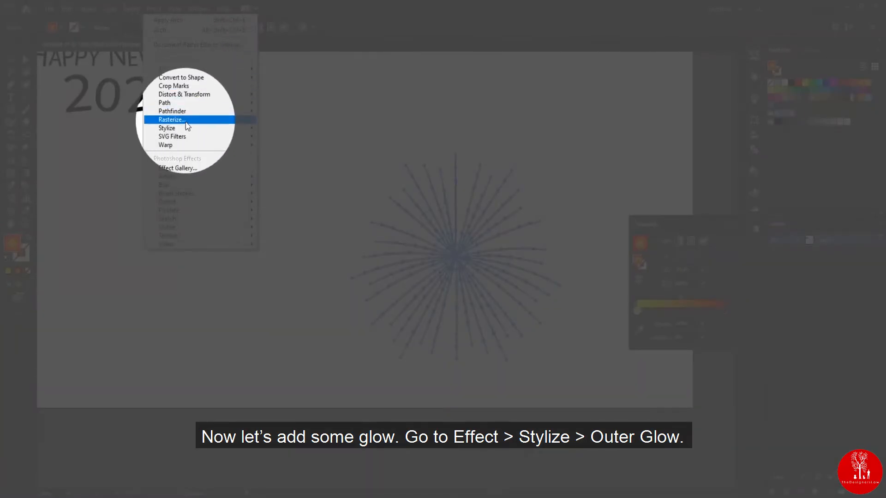
mouse_move(172, 128)
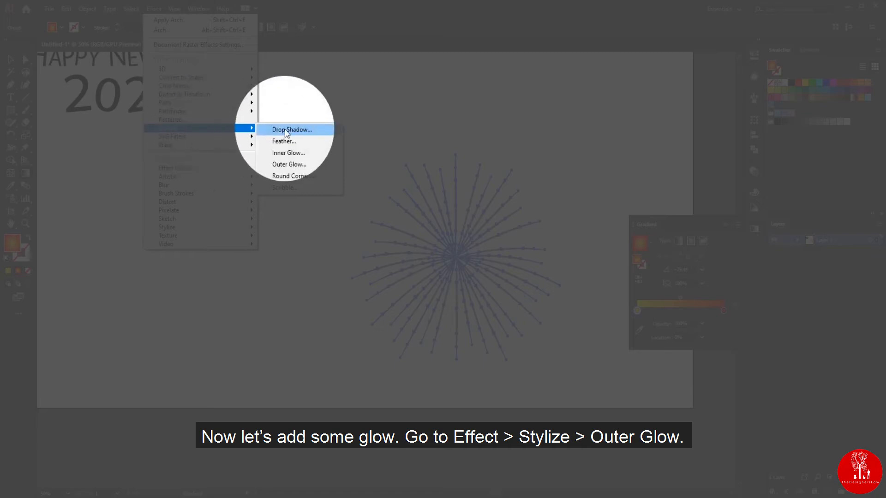
click(289, 165)
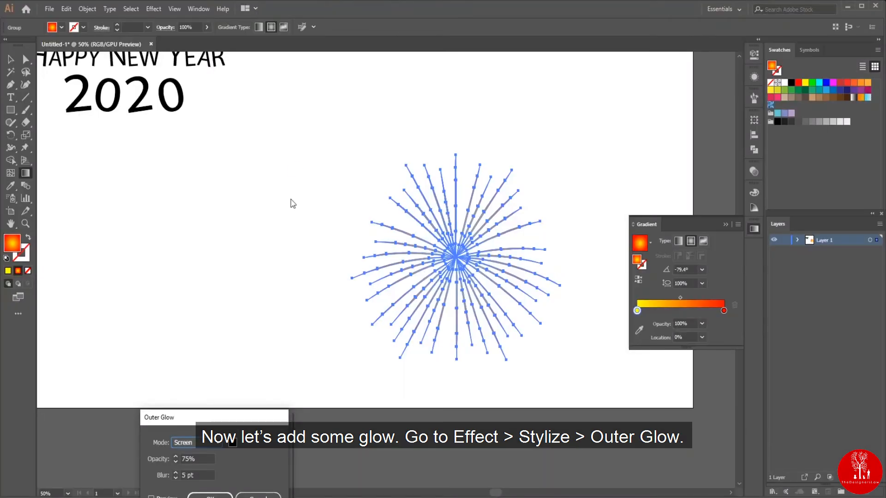
drag(237, 418, 260, 320)
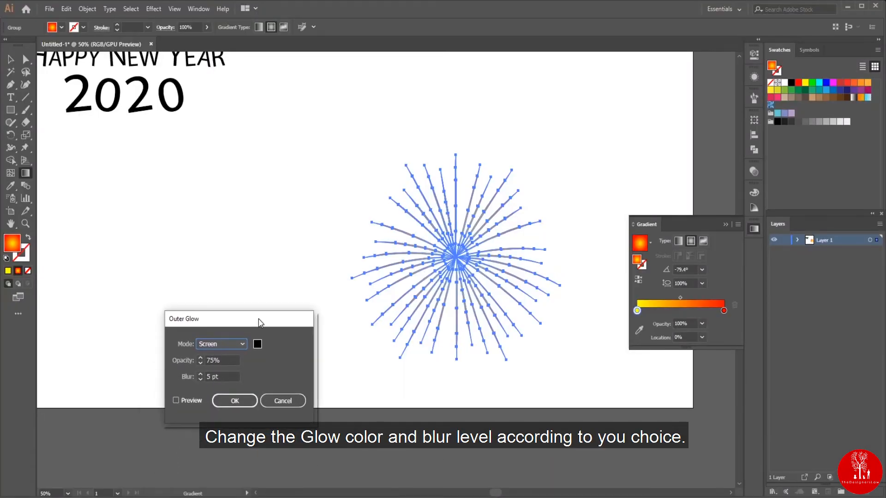
click(198, 398)
click(257, 343)
drag(419, 336, 419, 326)
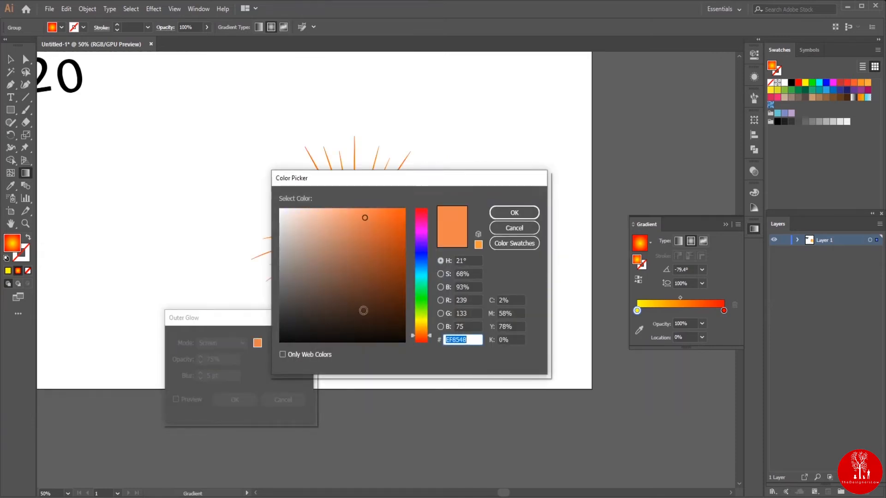
drag(419, 336, 419, 199)
click(514, 212)
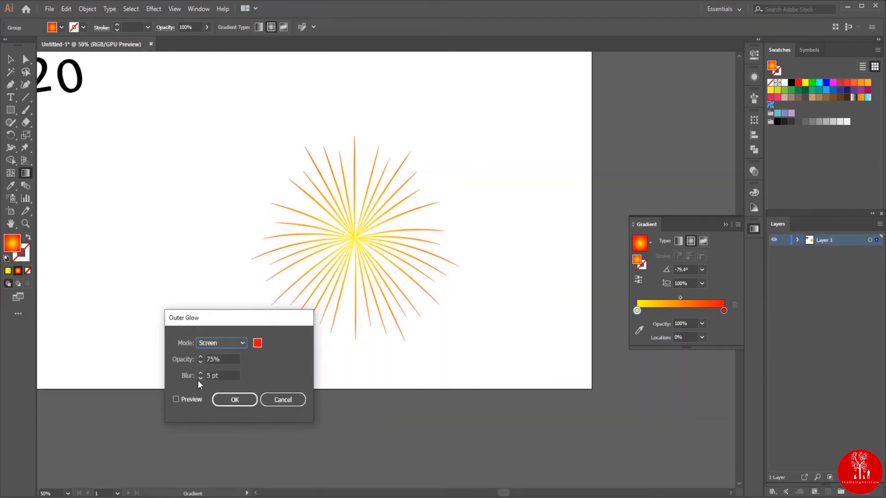
Step: Adjust the blur level of the Outer Glow and apply the effect to the burst
click(200, 379)
click(201, 379)
click(236, 400)
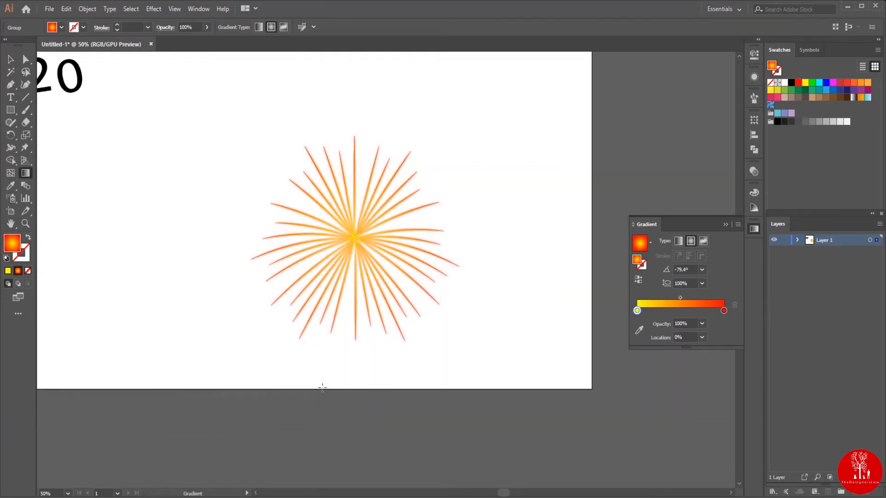
click(519, 345)
Step: Select the glowing burst and move it off the artboard, beyond the artboard's upper-right corner
scroll(472, 322, down, 1)
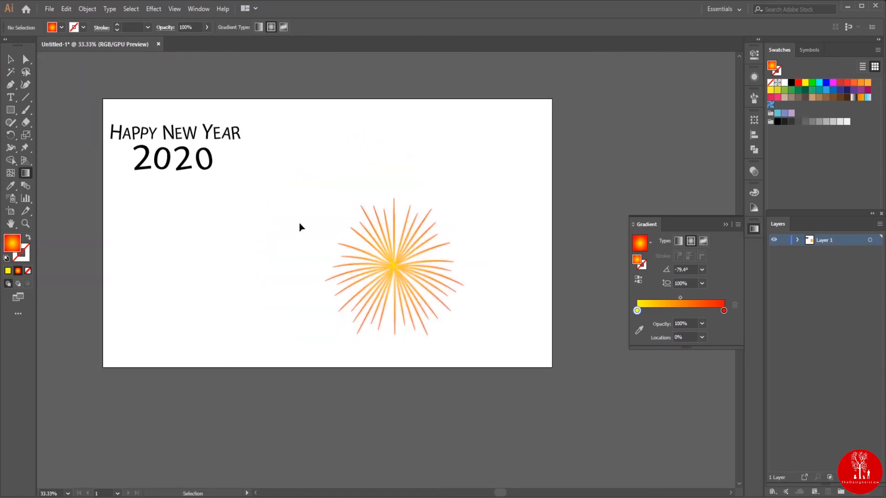
drag(298, 223, 360, 304)
drag(401, 268, 644, 148)
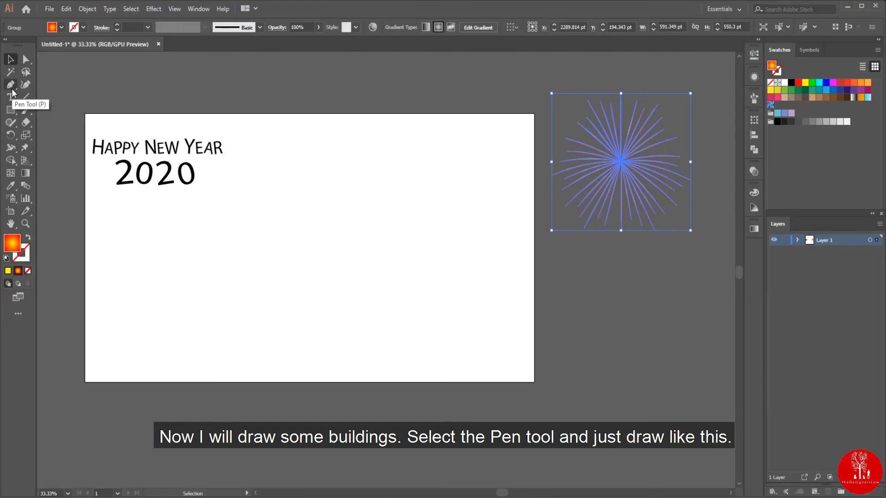
Step: With the Pen tool, start a straight-edged skyline outline at the artboard's left edge, stepping over the first two towers
click(12, 88)
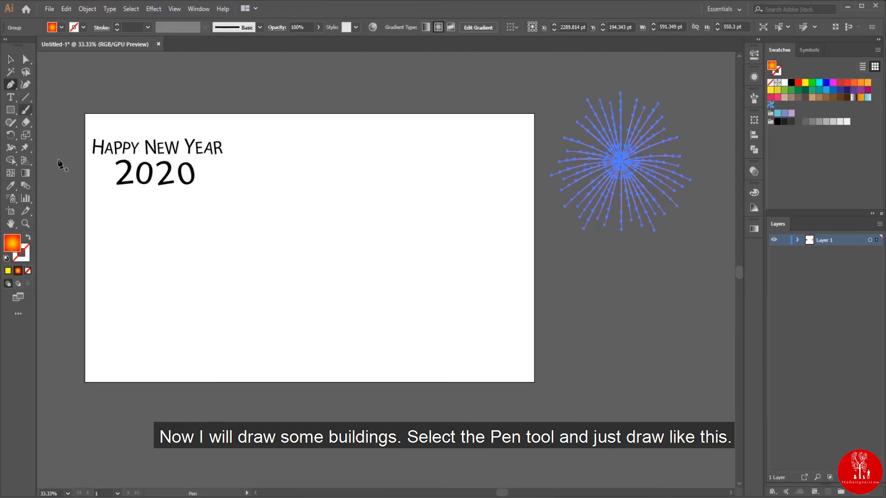
scroll(252, 331, up, 1)
drag(184, 259, 245, 318)
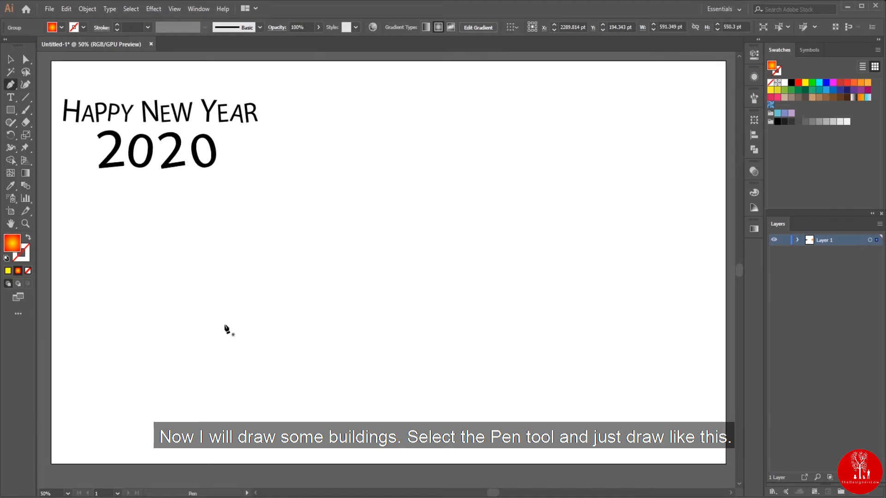
click(51, 283)
click(51, 272)
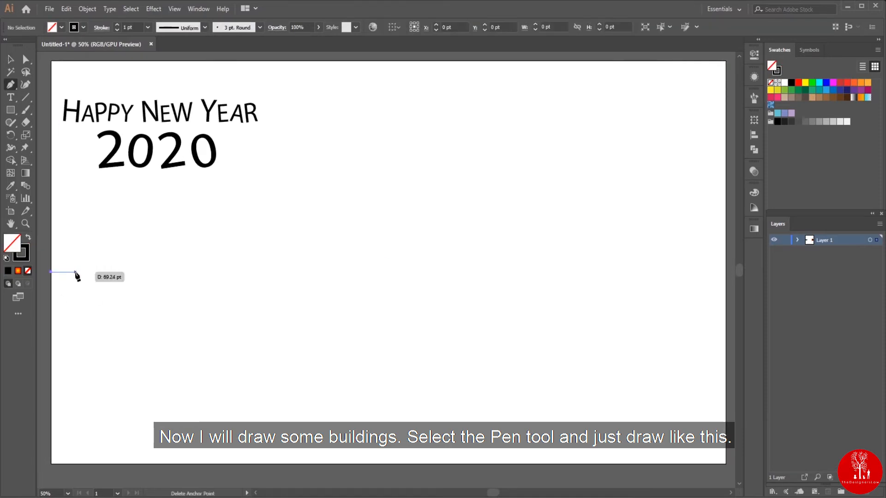
click(88, 272)
click(88, 197)
click(131, 197)
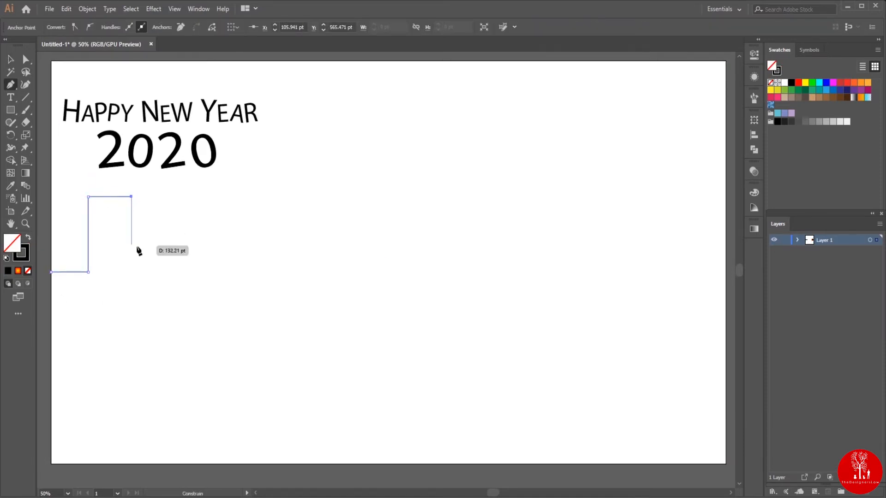
click(131, 246)
click(171, 246)
click(171, 217)
click(221, 216)
click(221, 272)
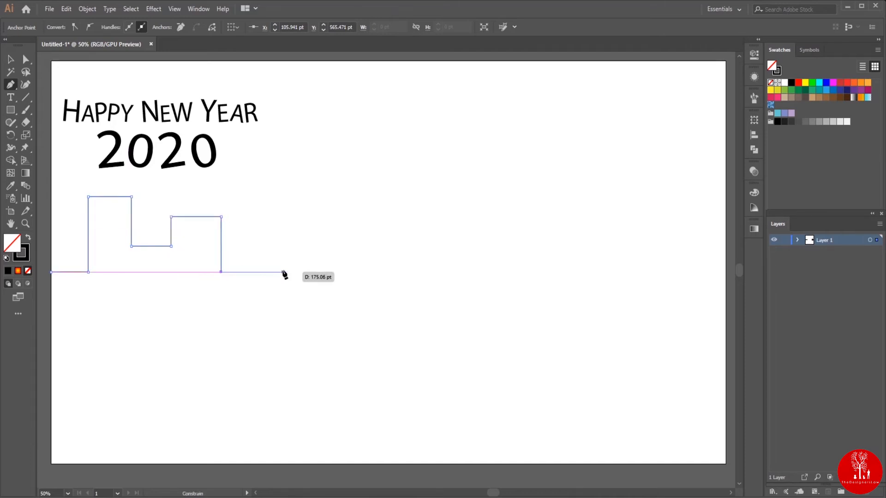
Step: Continue the skyline outline across the middle of the artboard with three more flat-topped buildings of different heights
click(268, 272)
click(269, 235)
click(327, 234)
click(327, 278)
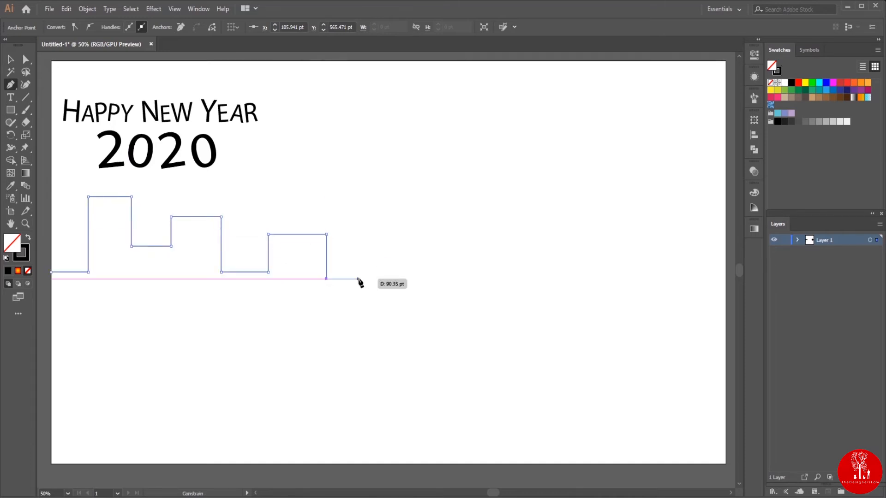
click(372, 278)
click(423, 249)
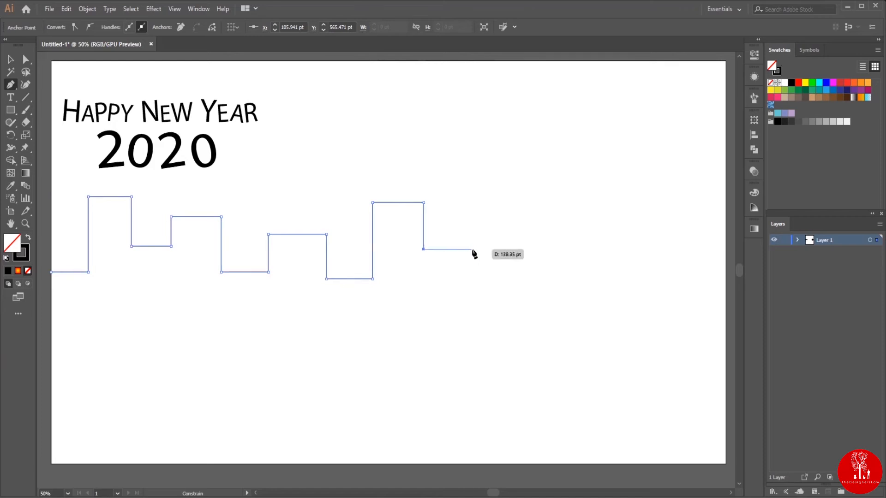
click(468, 249)
click(468, 220)
click(522, 220)
click(522, 281)
click(566, 281)
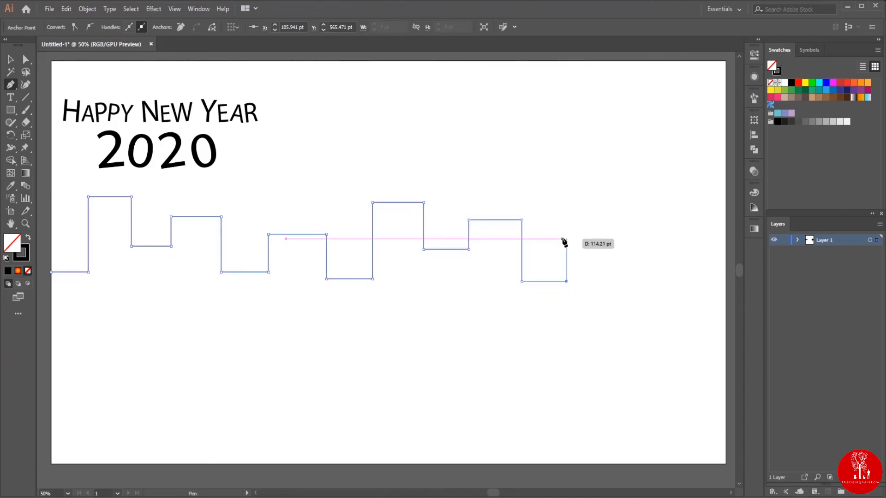
Step: Finish the skyline with a tall tower near the artboard's right edge, carry the outline around the bottom corners, and fill it black without stroke
click(567, 239)
click(614, 239)
click(613, 175)
click(664, 174)
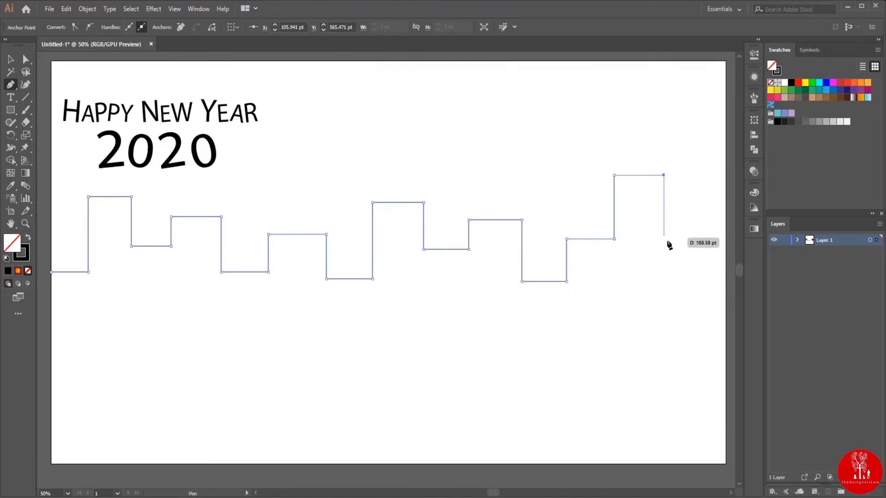
click(663, 249)
click(709, 250)
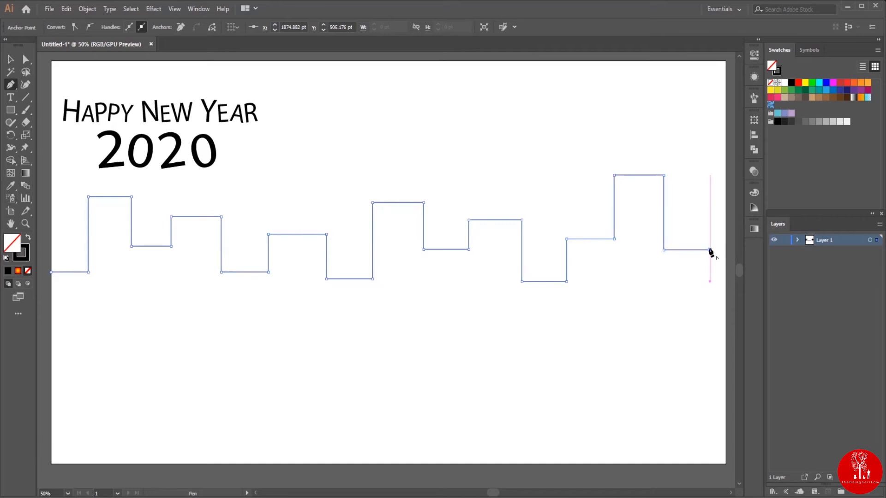
click(725, 250)
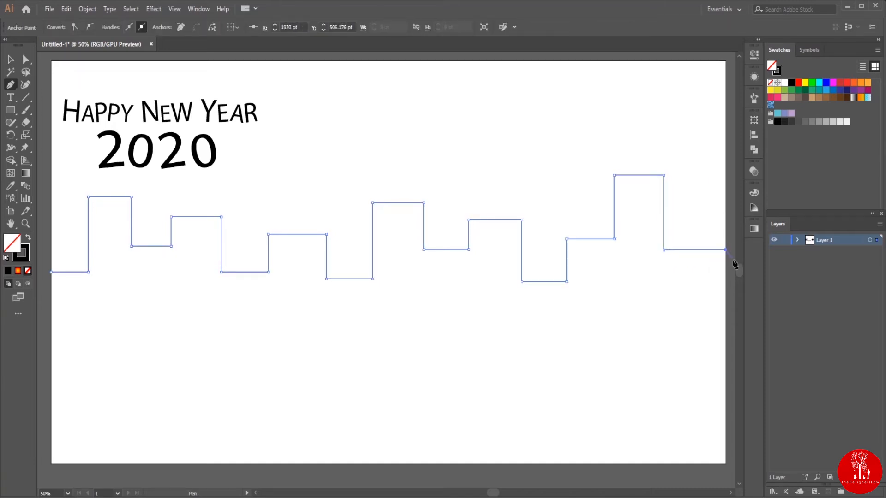
click(725, 464)
click(50, 463)
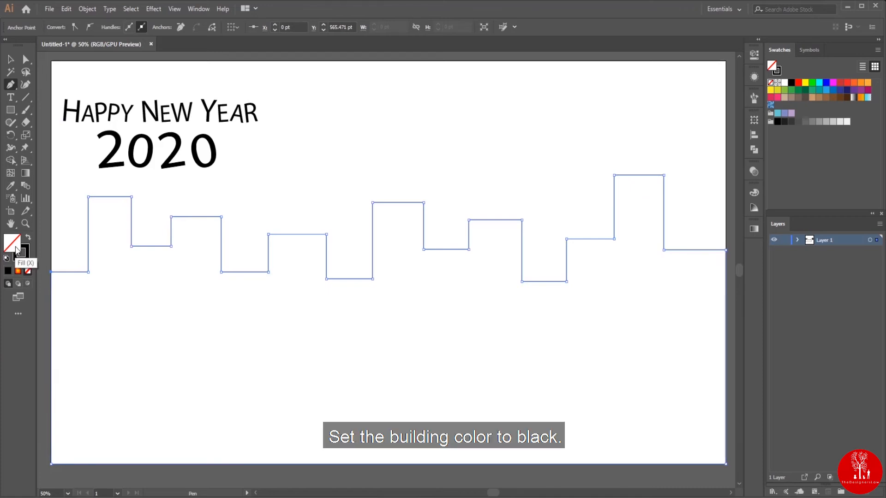
key(shift+x)
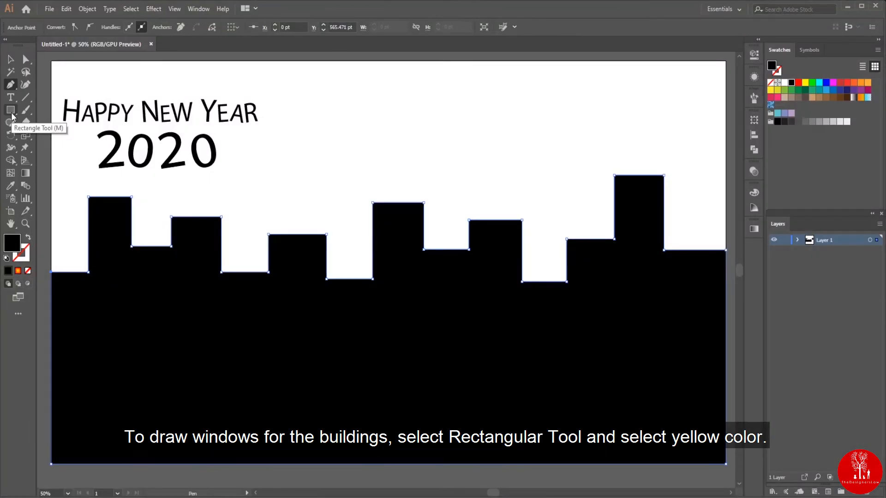
Step: Draw a yellow window about 20 × 34 pt on the leftmost building and scatter copies over the left half of the skyline
click(11, 113)
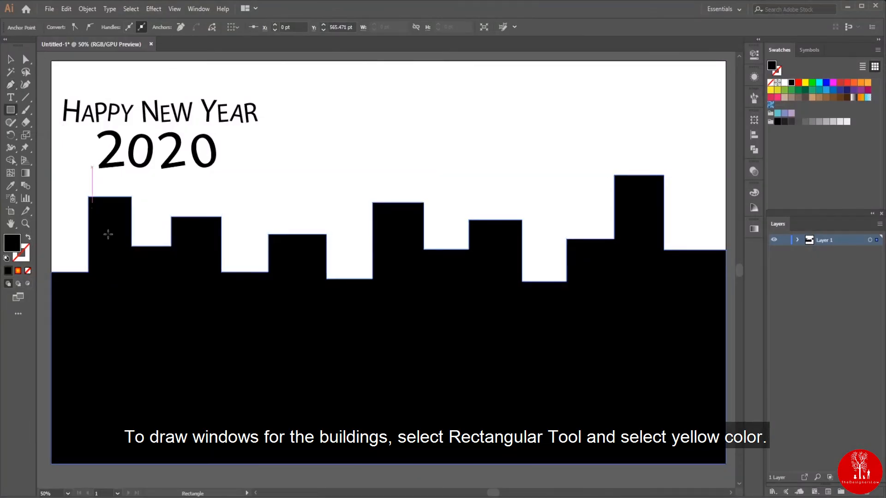
drag(85, 273, 92, 285)
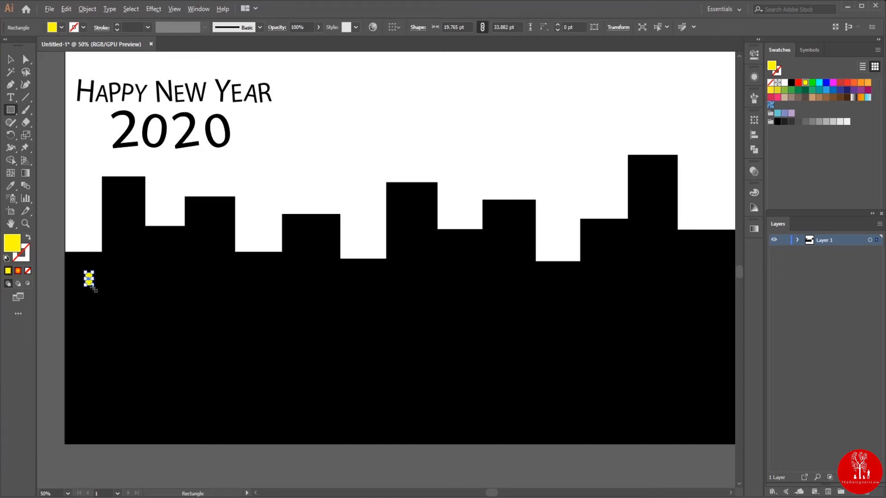
click(10, 59)
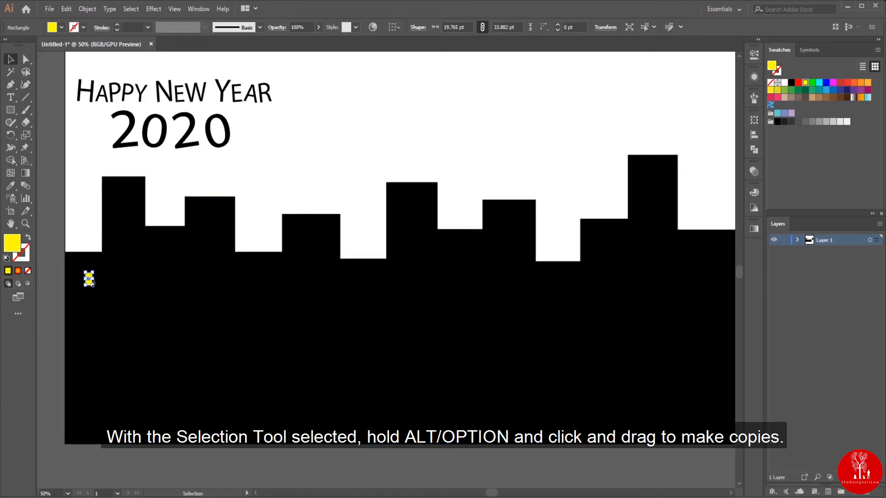
drag(91, 286, 202, 319)
drag(217, 227, 250, 286)
drag(215, 229, 277, 346)
drag(277, 345, 303, 245)
drag(304, 246, 323, 307)
drag(323, 305, 377, 286)
Step: Scatter more copies of the yellow window over the central and right-hand buildings, including the tallest tower, and deselect
drag(376, 284, 399, 215)
drag(398, 215, 520, 224)
drag(520, 224, 513, 300)
drag(514, 300, 555, 289)
drag(555, 289, 663, 216)
drag(663, 217, 690, 272)
drag(691, 272, 723, 254)
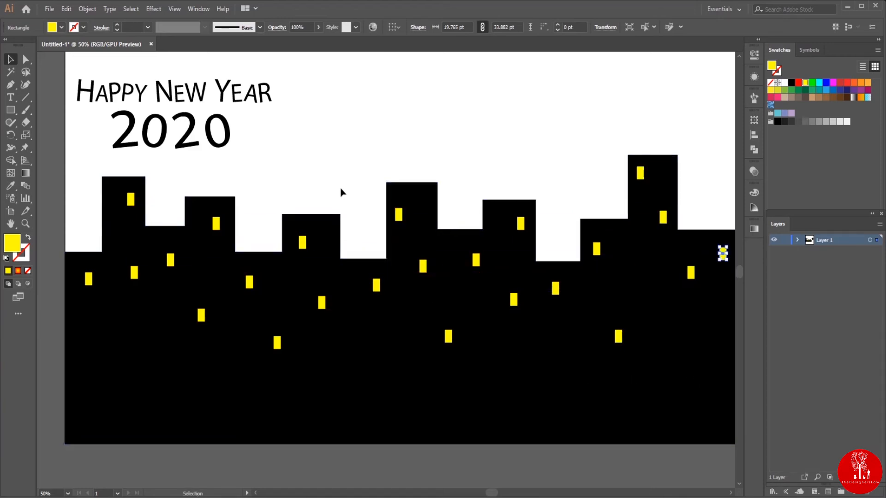
click(240, 171)
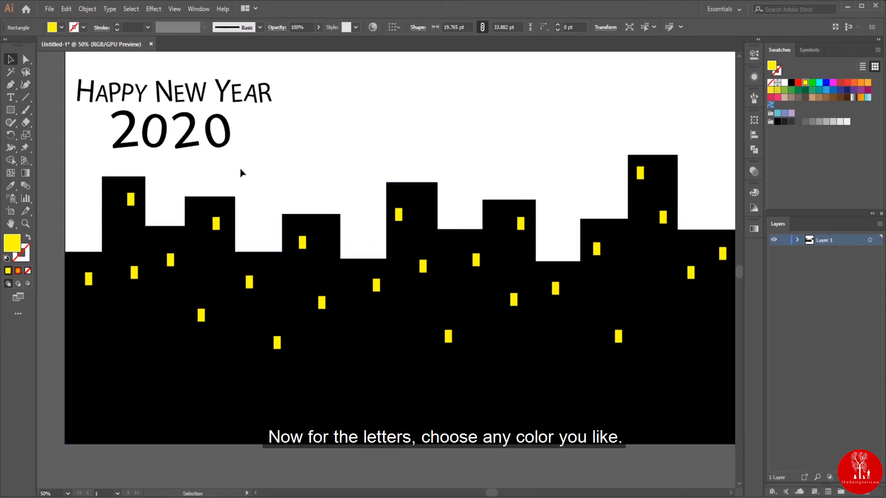
Step: Move the Happy New Year 2020 lettering to the upper middle of the artboard and fill it with RGB Red
drag(191, 106, 441, 95)
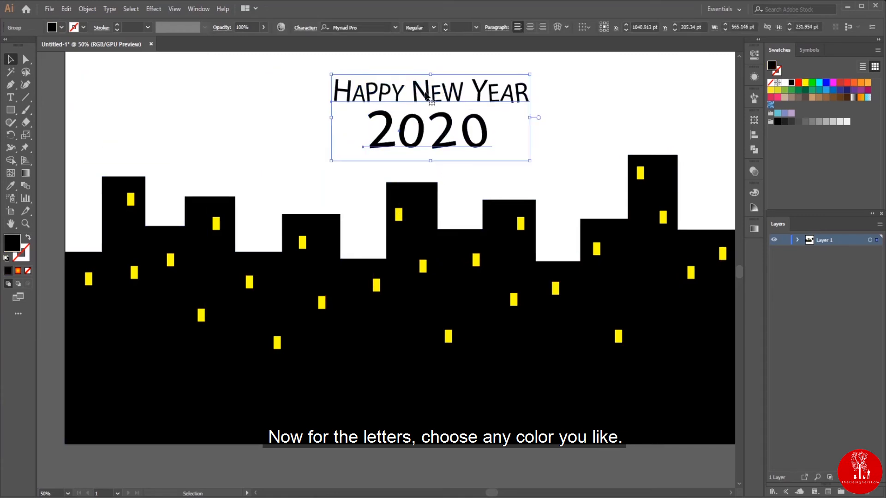
scroll(427, 101, up, 2)
scroll(429, 106, up, 1)
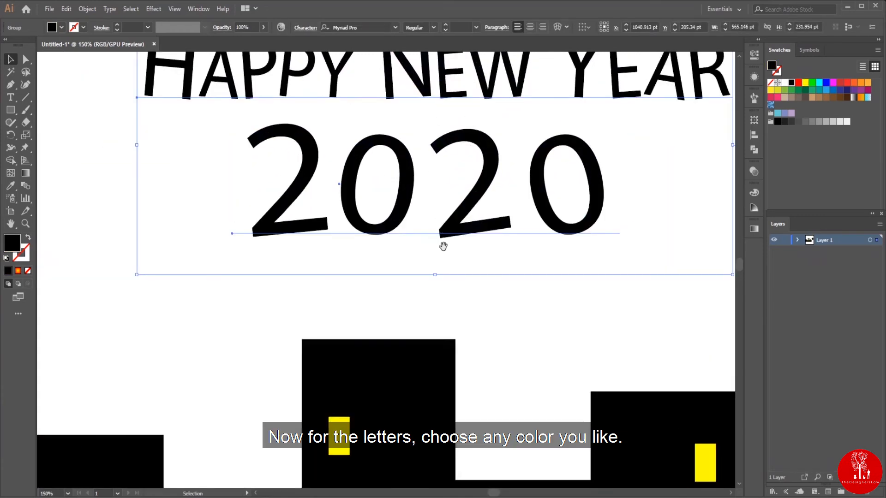
drag(443, 245, 419, 311)
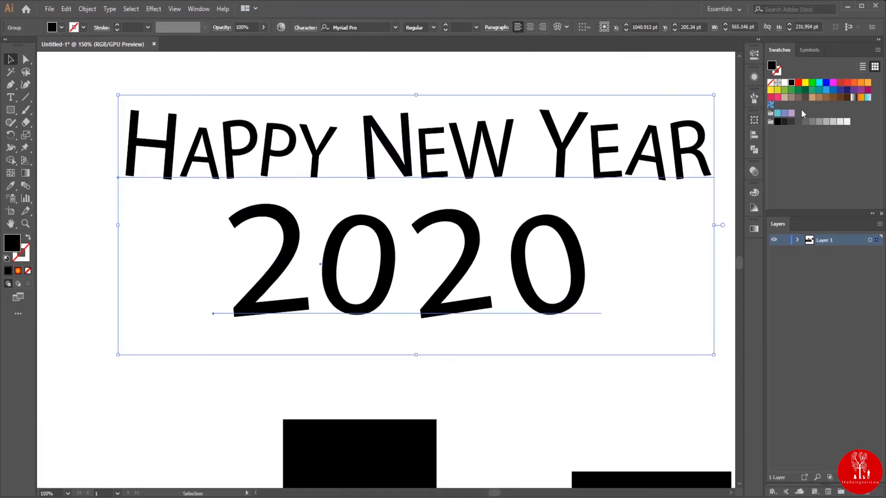
click(799, 83)
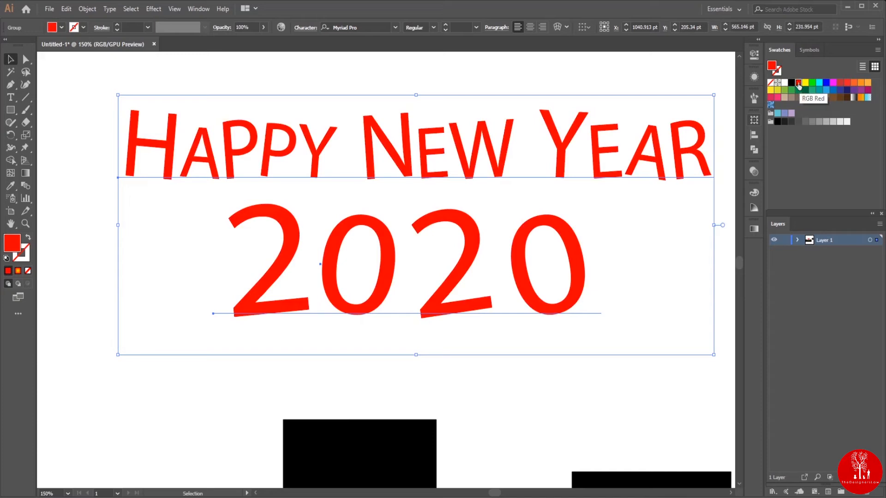
Step: Draw a 1920 × 1080 pt rectangle covering the whole artboard and fill it with a dark navy blue
alt+scroll(605, 195, down, 3)
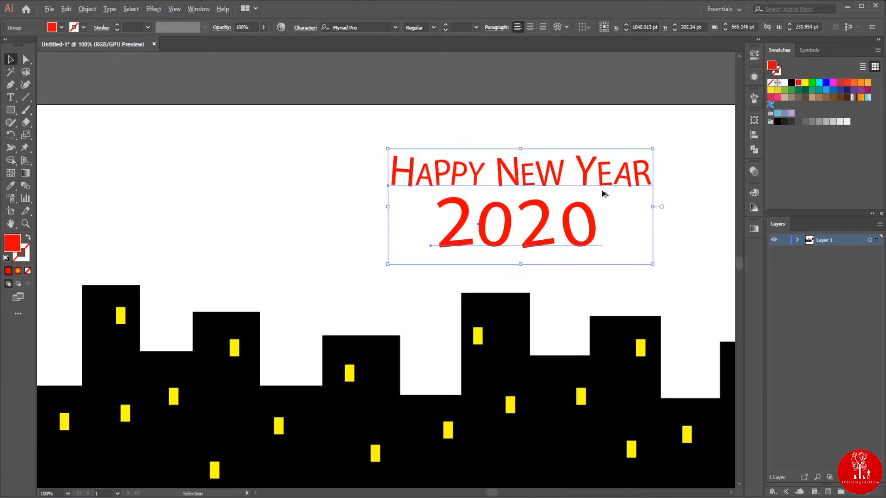
alt+scroll(419, 220, up, 1)
drag(323, 248, 237, 169)
alt+scroll(240, 180, down, 1)
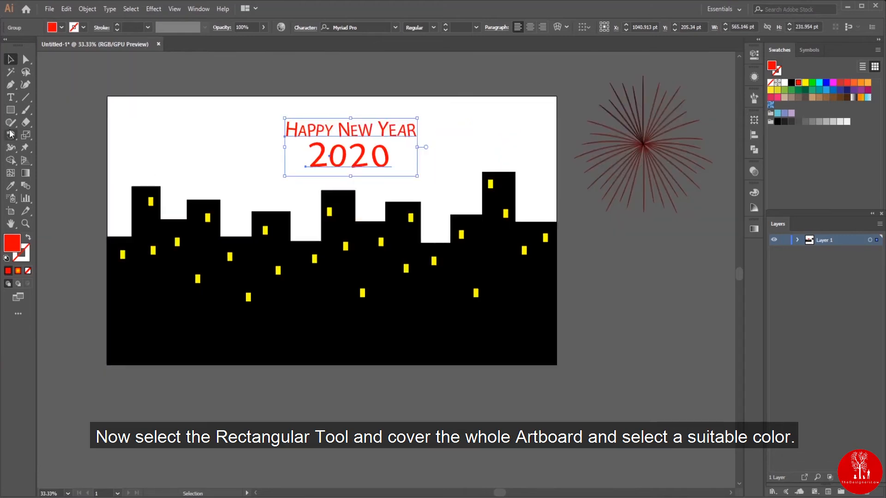
click(10, 110)
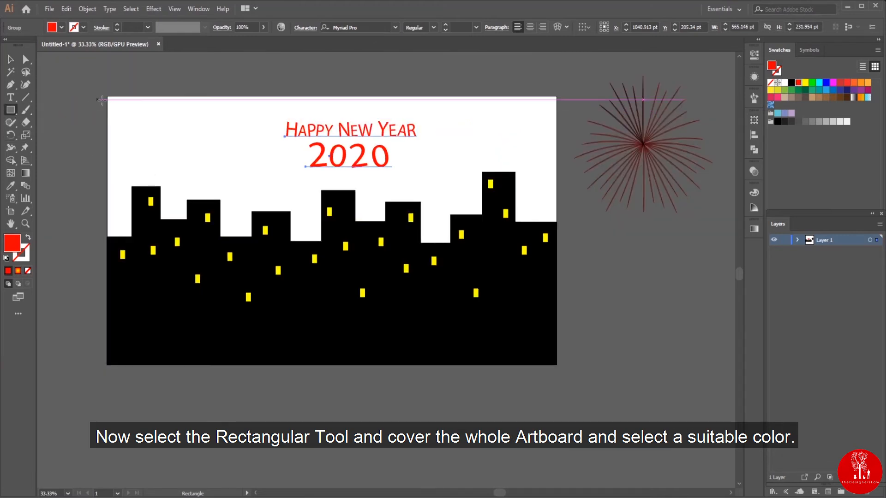
drag(107, 96, 556, 364)
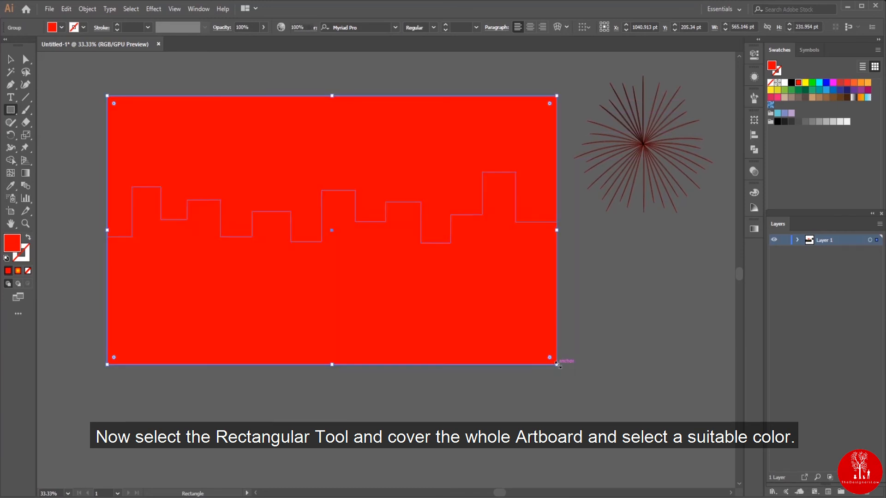
click(826, 83)
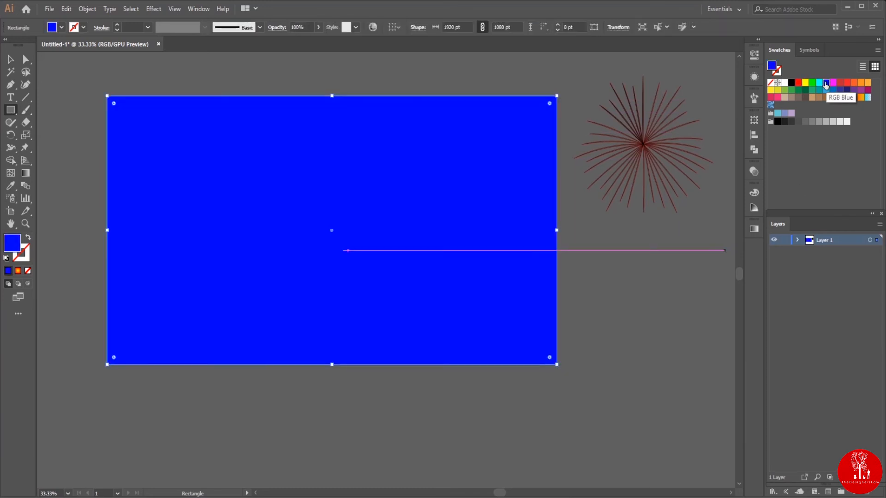
double_click(12, 243)
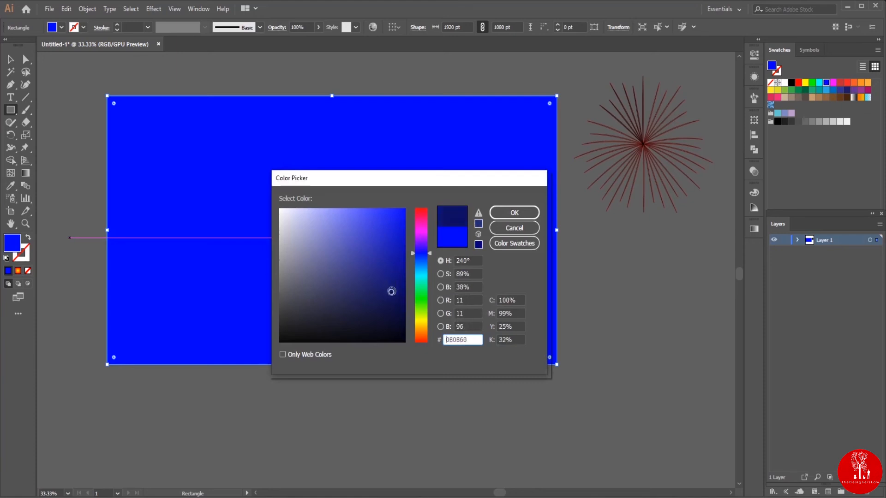
drag(391, 291, 397, 291)
click(510, 217)
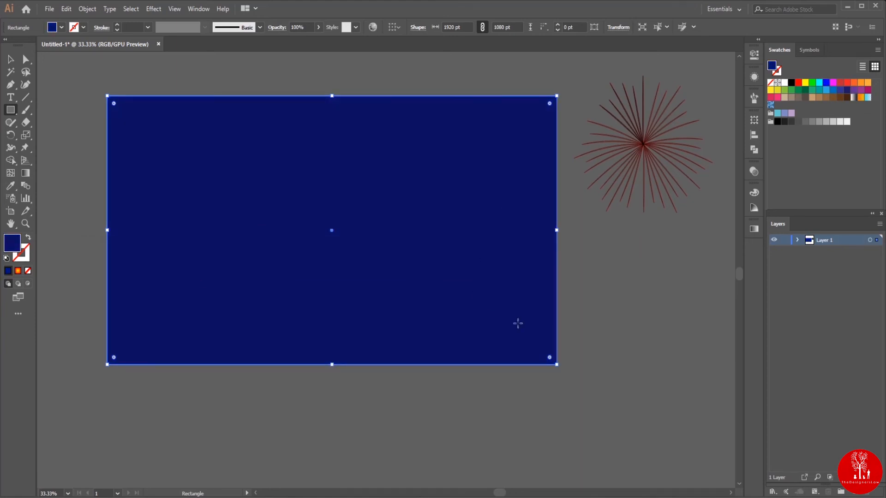
Step: Send the dark blue background rectangle behind the skyline and the lettering
right_click(157, 137)
mouse_move(254, 301)
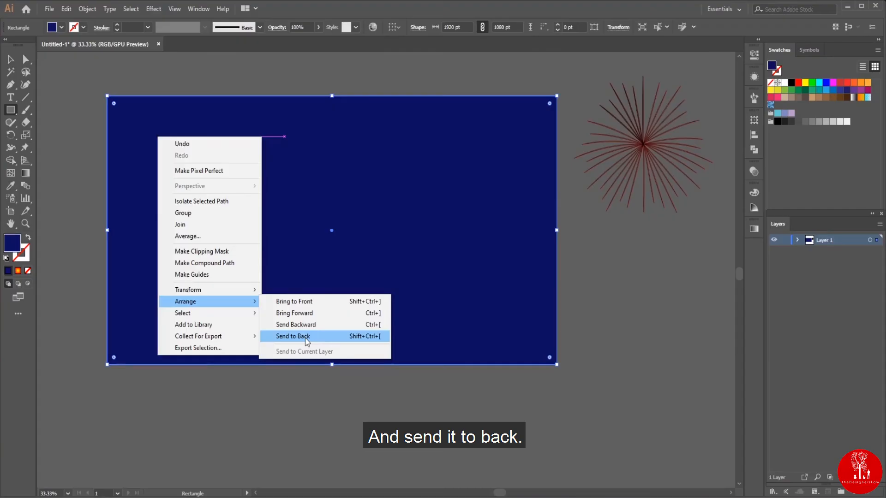
click(305, 337)
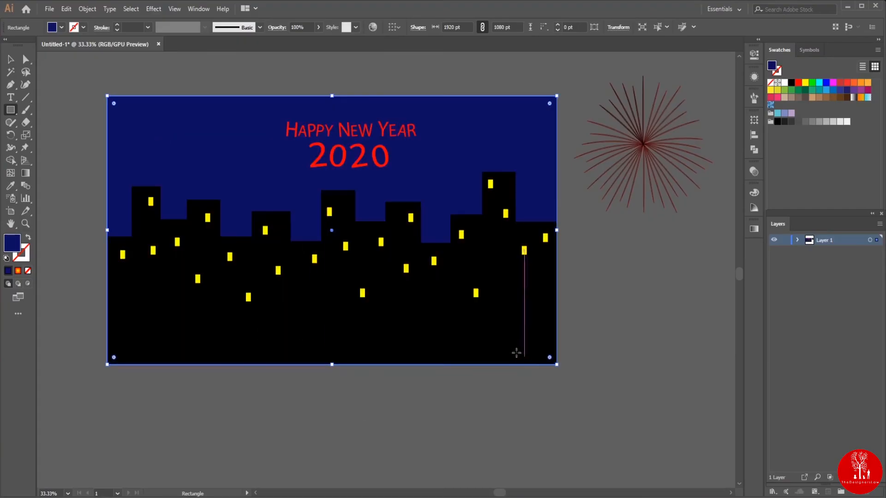
Step: Enlarge the Happy New Year 2020 lettering to about 842 × 346 pt and position it near the horizontal middle of the sky
scroll(429, 301, up, 1)
scroll(429, 301, up, 5)
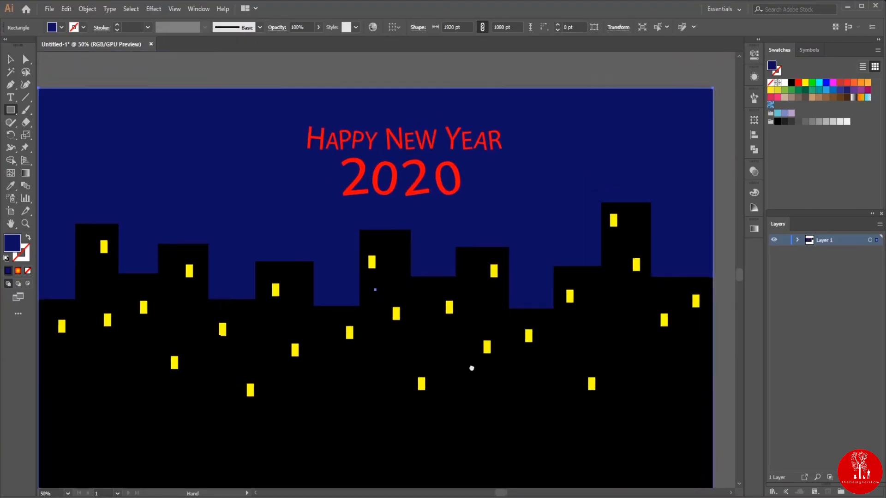
scroll(433, 257, down, 1)
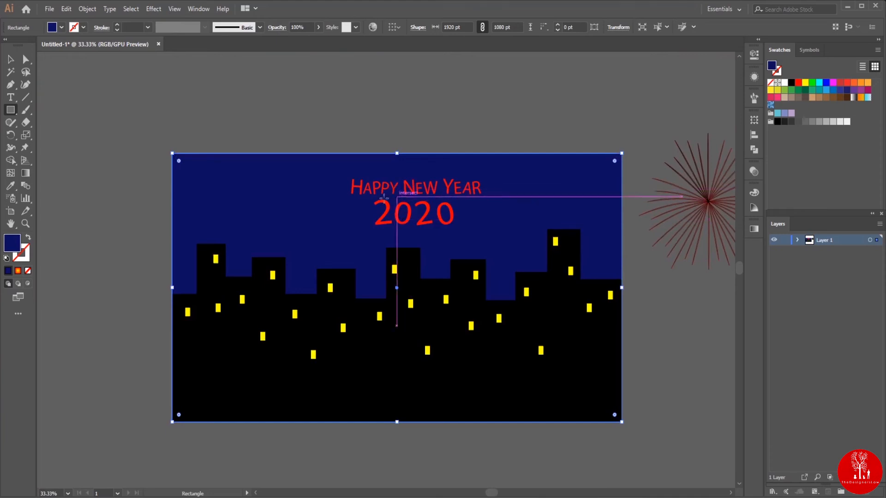
click(10, 60)
click(362, 190)
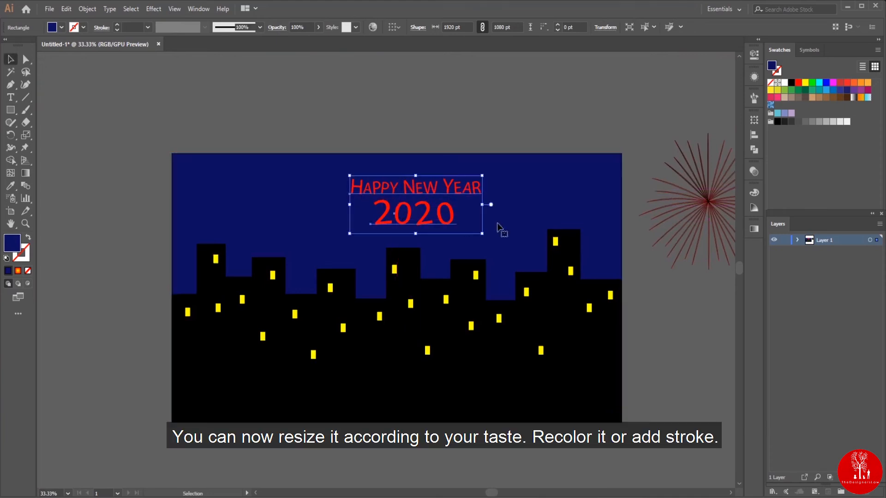
drag(483, 228, 512, 258)
drag(454, 233, 439, 231)
click(754, 135)
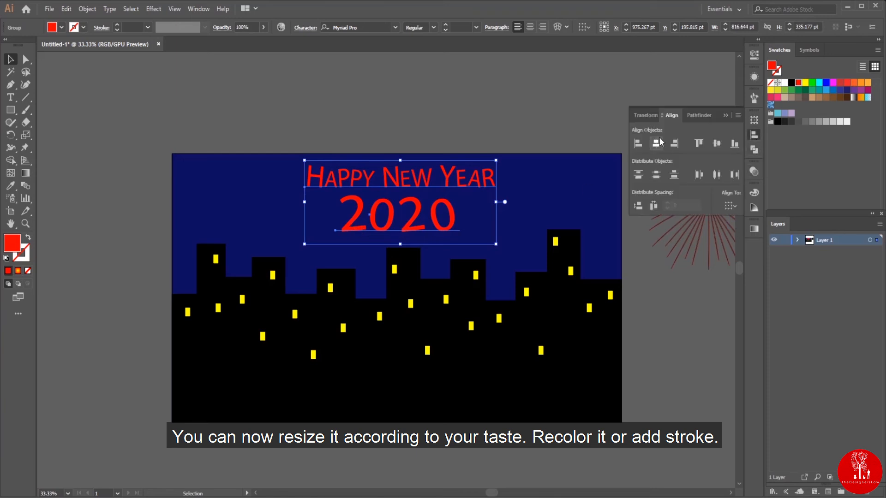
click(725, 115)
drag(495, 244, 499, 245)
Step: Give the lettering a white stroke 1.5 pt wide and deselect it
click(28, 271)
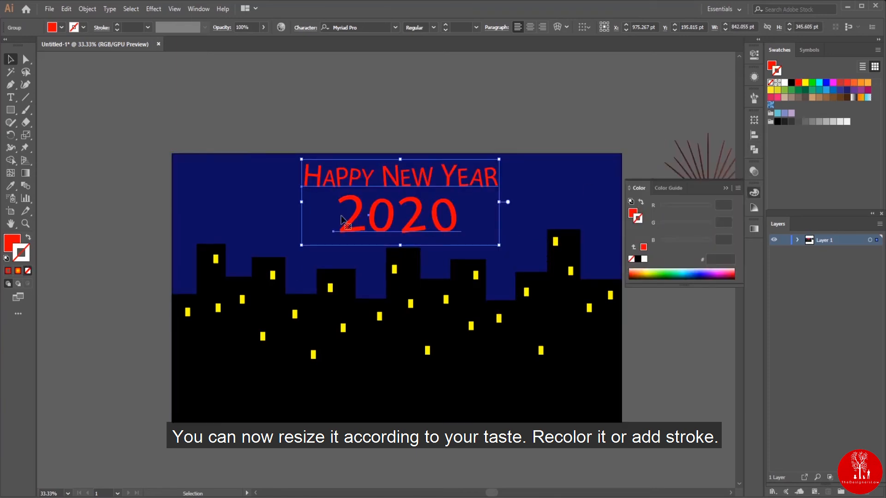
click(784, 83)
click(101, 27)
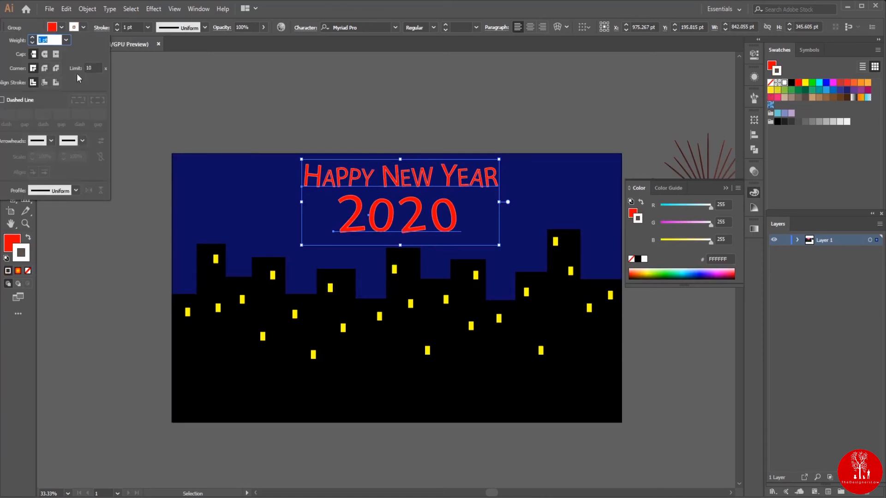
click(32, 42)
click(258, 113)
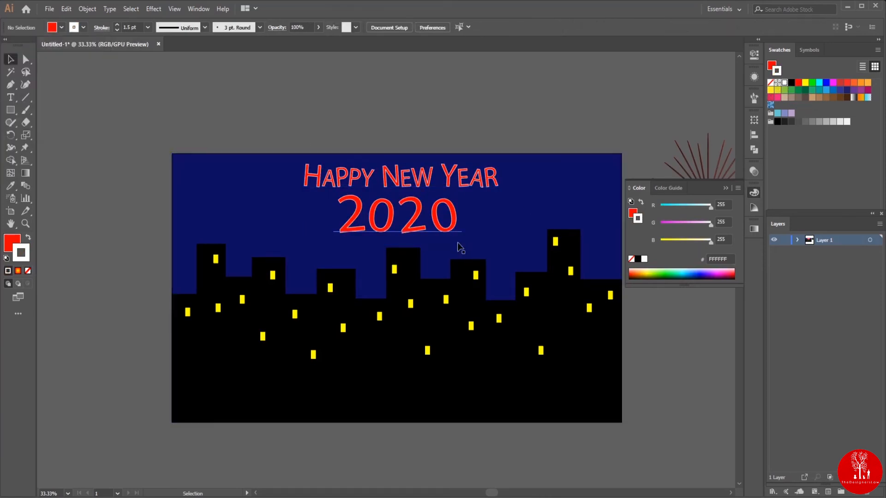
Step: Enlarge the outlined lettering further so it spans about half the artboard's width, and deselect it
drag(443, 301, 384, 289)
click(726, 187)
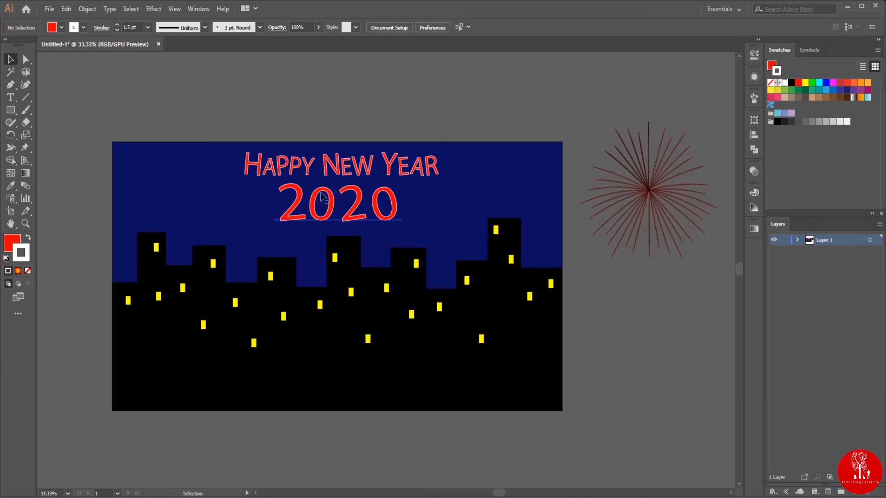
click(383, 217)
drag(439, 234, 468, 241)
click(683, 339)
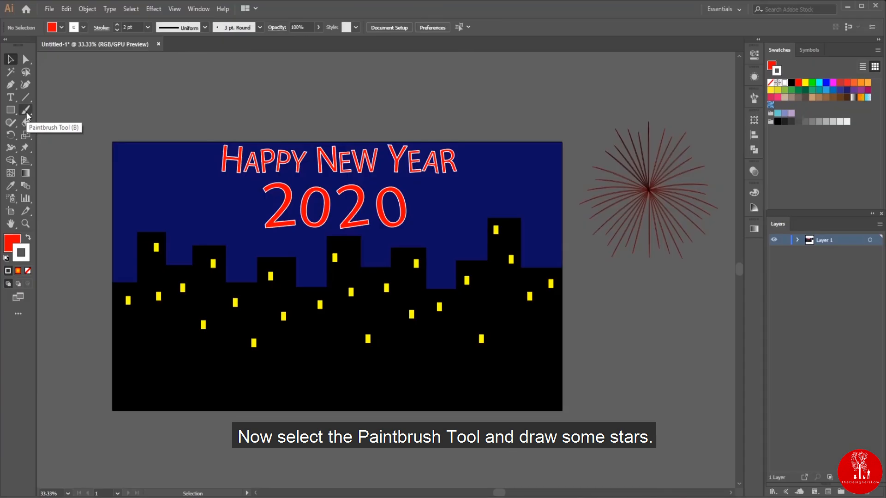
Step: Dot small RGB Cyan stars with a 1 pt stroke across the night sky using the Paintbrush tool
click(26, 111)
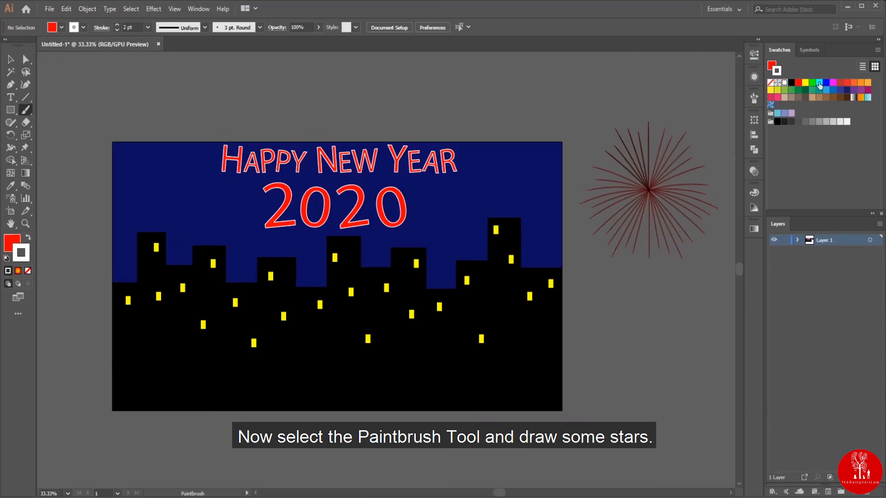
click(819, 84)
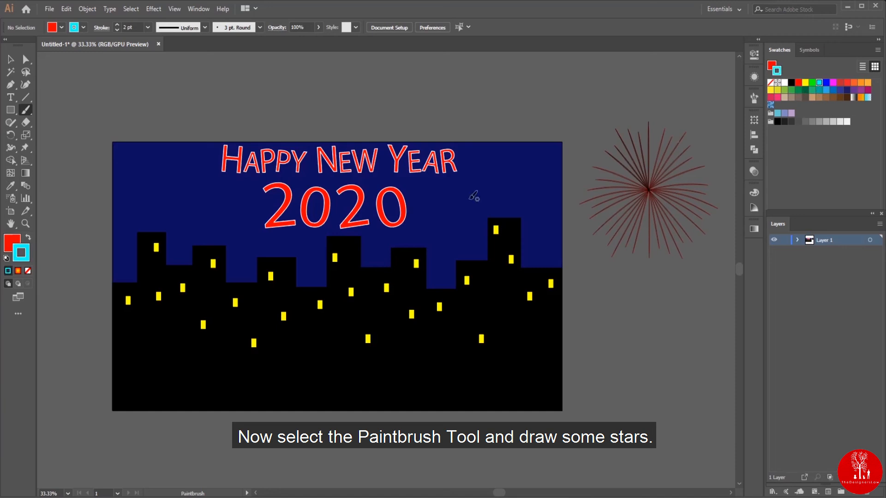
click(120, 153)
click(125, 172)
click(120, 164)
click(119, 195)
click(166, 159)
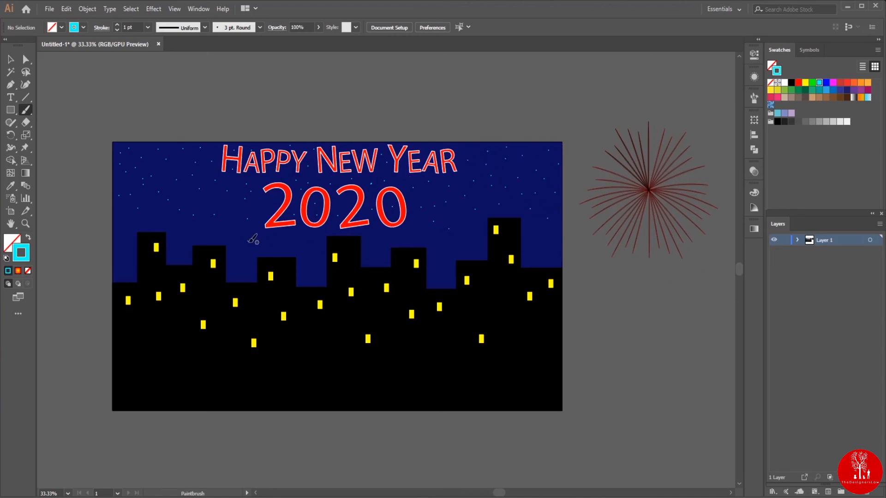
Step: Place a copy of the firework in the upper-left sky and scale it down to about 402 × 322 pt
click(11, 59)
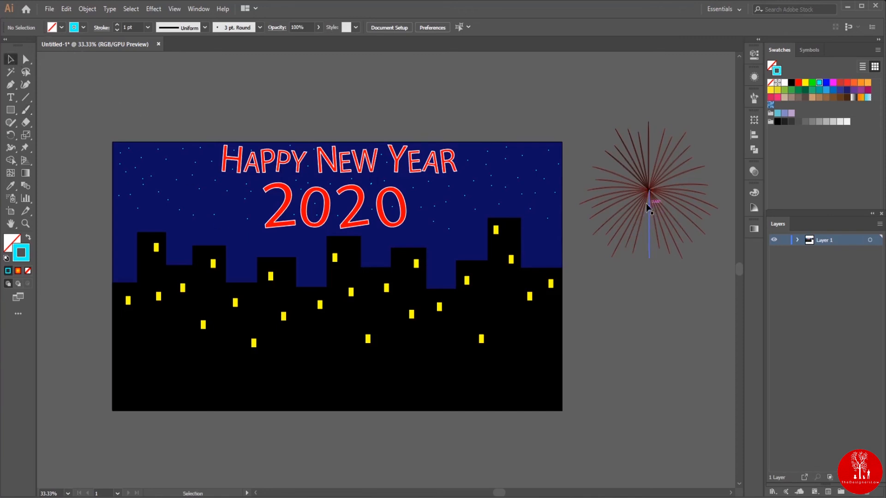
click(668, 243)
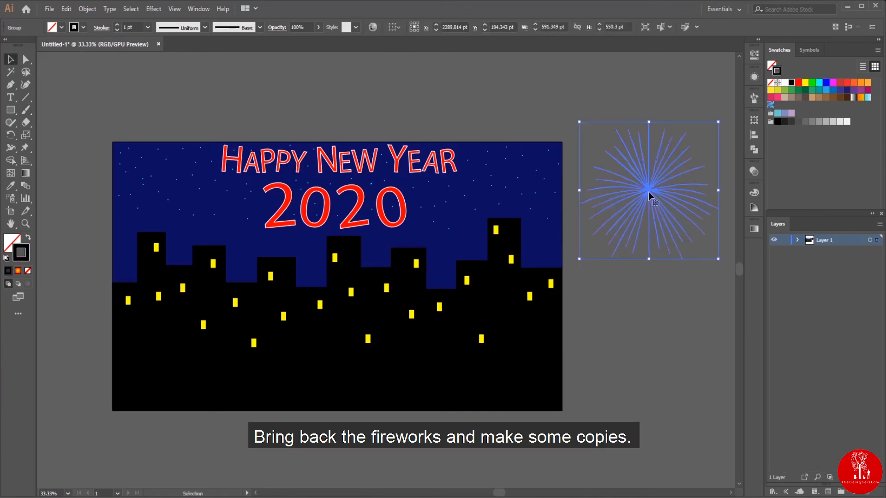
drag(648, 192, 177, 196)
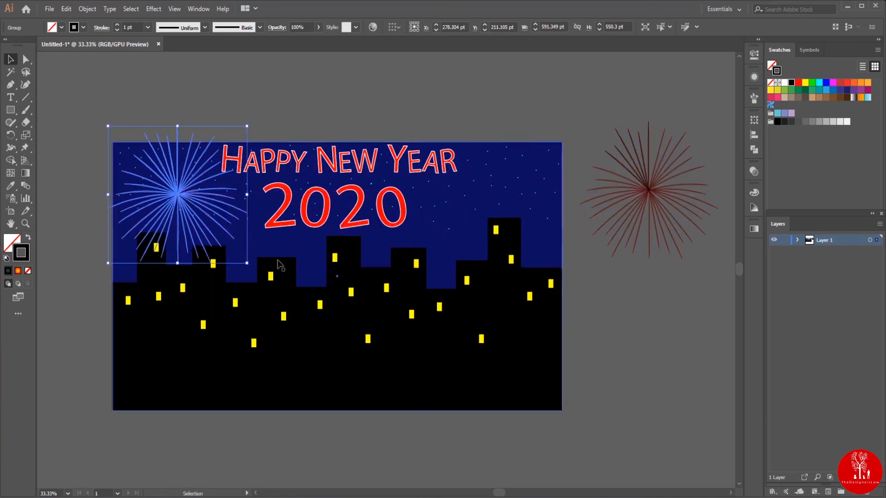
drag(247, 264, 224, 235)
Step: Give the firework copy the yellow-to-red radial gradient fill without a stroke and deselect it
click(88, 249)
click(179, 203)
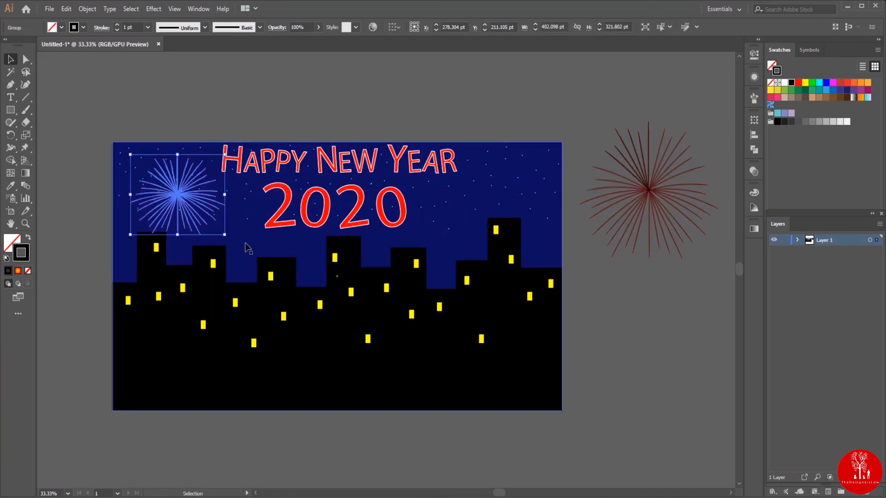
click(7, 270)
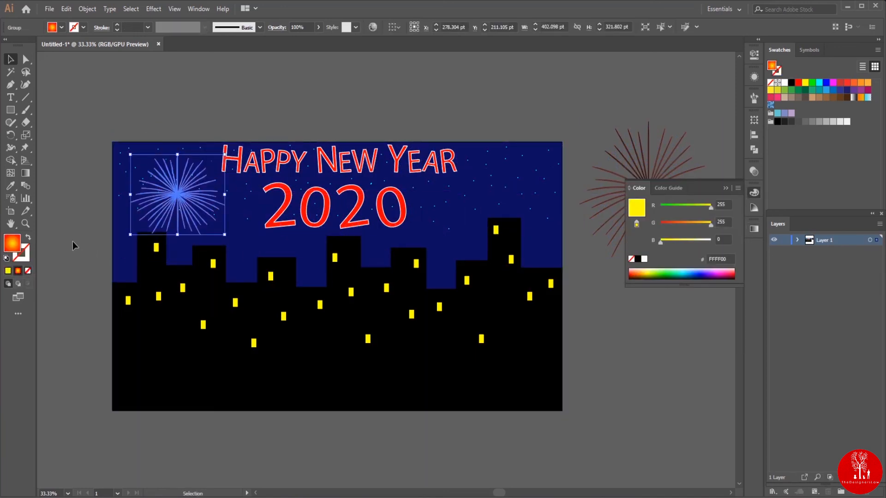
click(73, 242)
Step: Scale the upper-left firework to about 331 × 263 pt and place a smaller copy below and to its right
scroll(174, 222, up, 1)
drag(178, 180, 157, 162)
drag(230, 224, 217, 213)
drag(162, 168, 256, 199)
drag(306, 236, 287, 222)
drag(250, 190, 226, 222)
Step: Shift the large firework toward the artboard's left edge and add two smaller copies beside the left side of the lettering
click(146, 164)
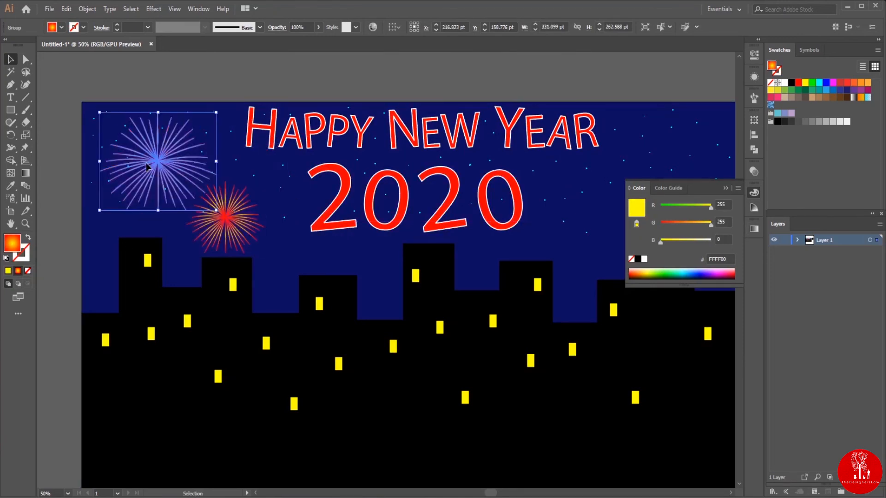
drag(147, 166, 132, 160)
drag(239, 216, 235, 141)
drag(261, 179, 226, 147)
drag(238, 216, 300, 200)
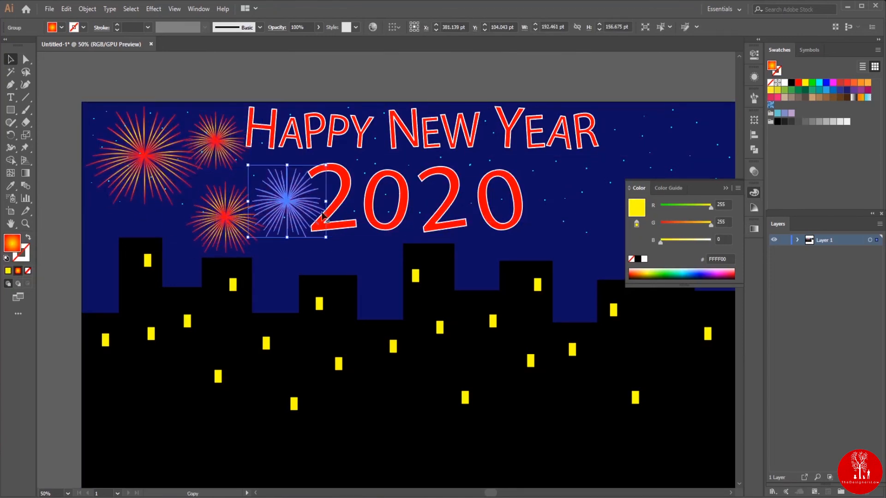
drag(325, 237, 280, 184)
Step: Place one large and two smaller firework copies in the sky beside the right side of the lettering
drag(371, 266, 248, 276)
drag(155, 193, 559, 193)
drag(525, 179, 514, 252)
drag(485, 228, 484, 234)
Step: Copy a firework to the far-right sky, enlarge it to about 244 × 193 pt, and lower it slightly
drag(493, 223, 603, 146)
click(726, 188)
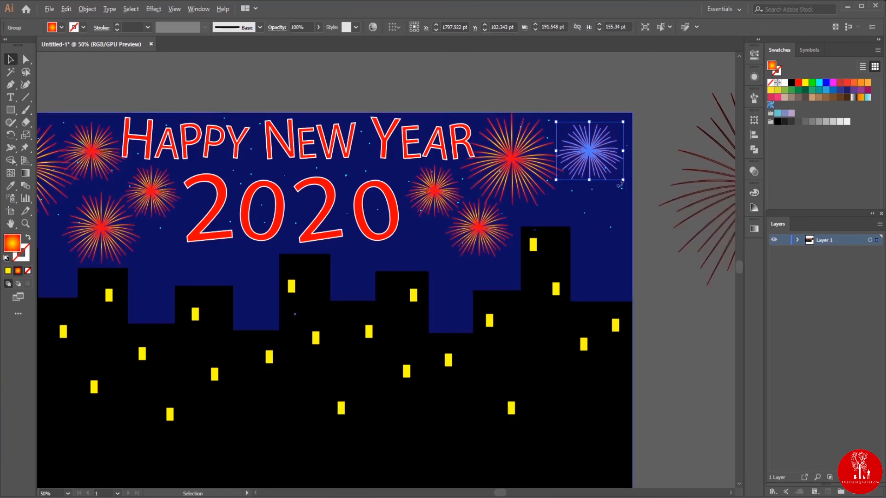
drag(623, 180, 633, 187)
drag(596, 157, 601, 200)
Step: Change the red gradient stop of the large upper-left firework to RGB Magenta and deselect it
scroll(670, 267, down, 1)
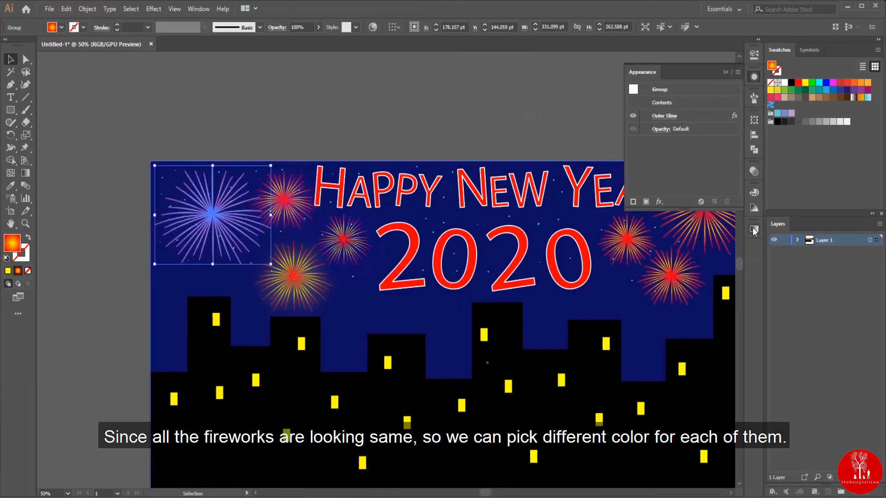
click(752, 229)
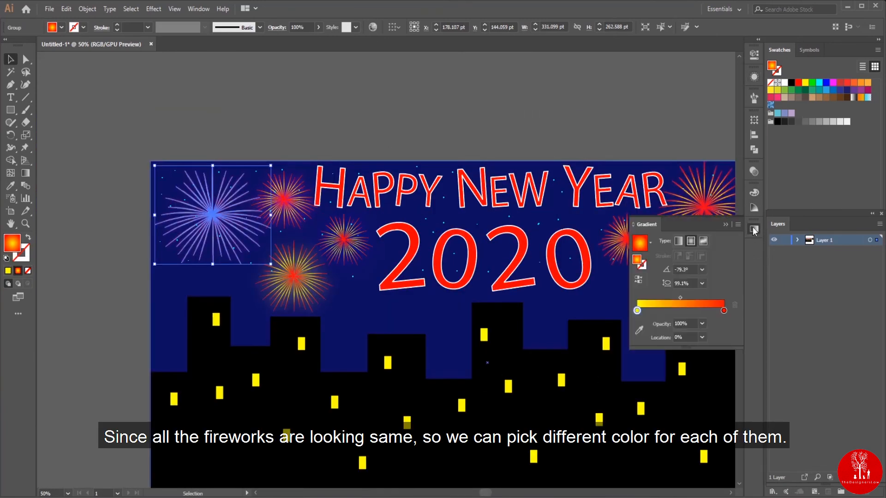
double_click(636, 309)
click(723, 312)
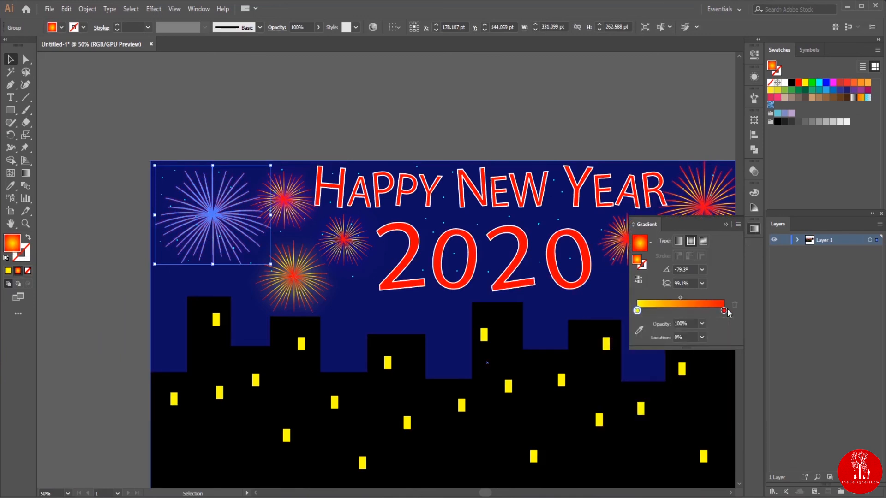
double_click(723, 311)
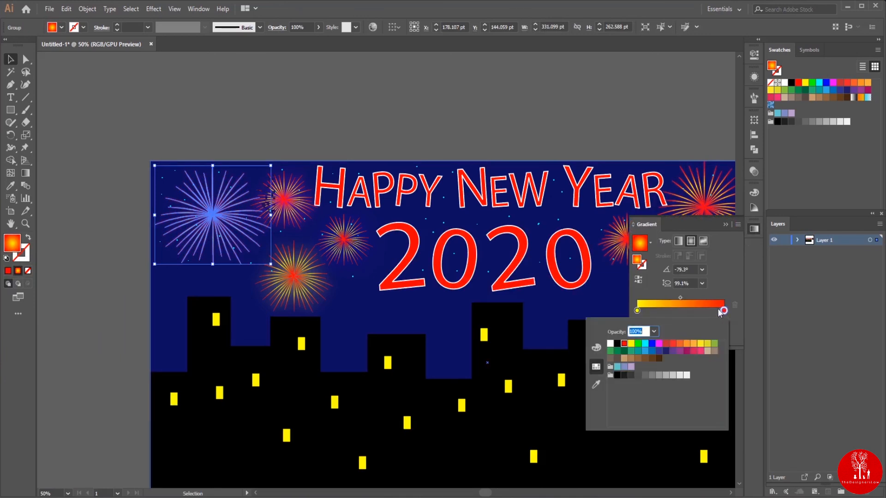
click(659, 344)
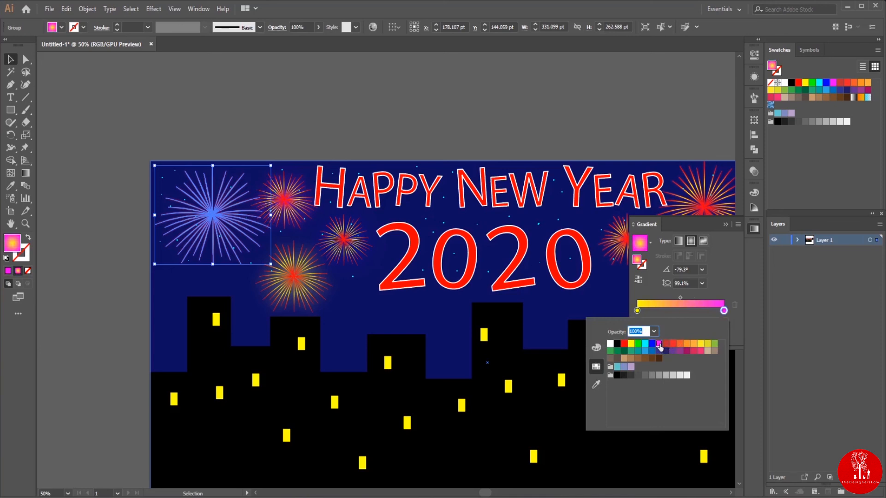
click(96, 308)
click(96, 308)
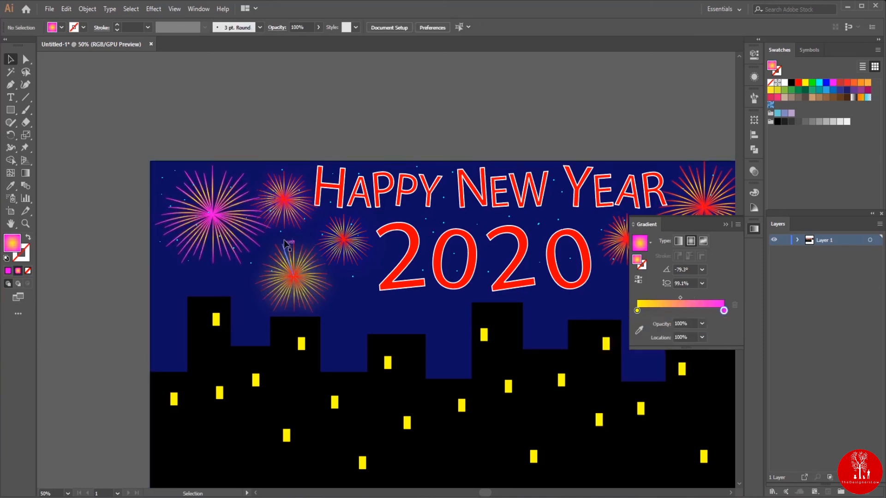
Step: Change the red gradient stop of the large firework right of the word Year to a darker red and deselect it
drag(312, 286, 218, 271)
click(609, 196)
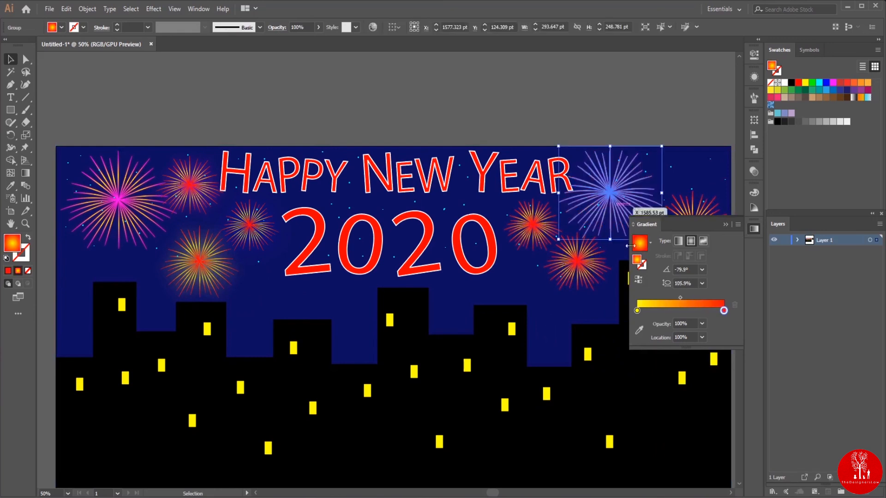
double_click(723, 311)
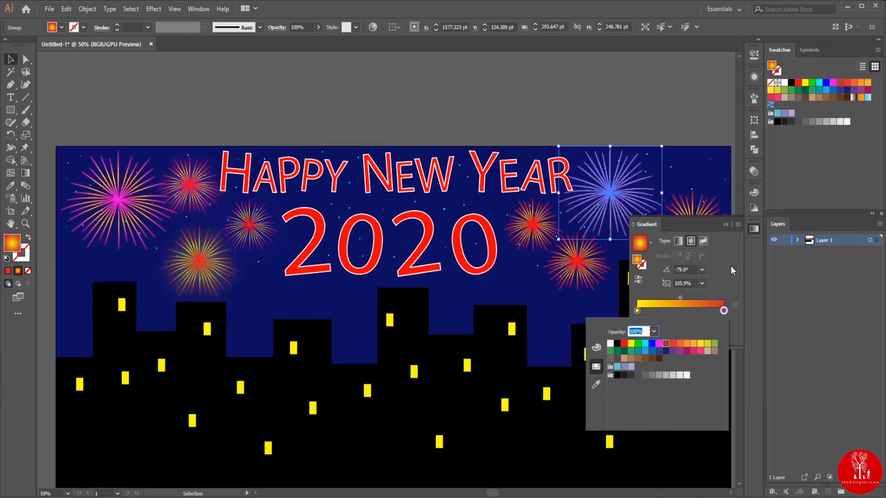
click(651, 110)
click(652, 111)
Step: Change the red gradient stop of the small firework just right of 2020 to RGB Blue and deselect it
click(533, 226)
double_click(724, 310)
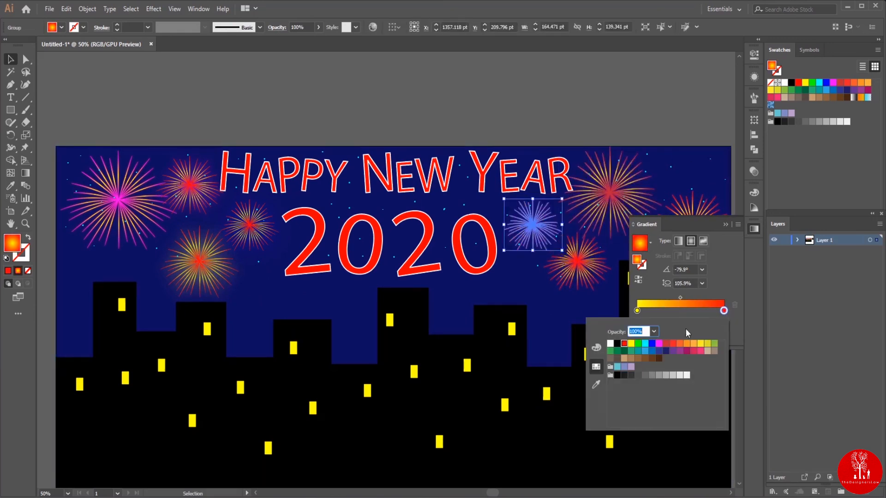
click(652, 344)
click(541, 134)
click(538, 126)
Step: Change the red gradient stop of the far-right firework to dark purple, deselect it, and fit the artboard in the view
drag(512, 312, 450, 297)
click(626, 221)
double_click(723, 310)
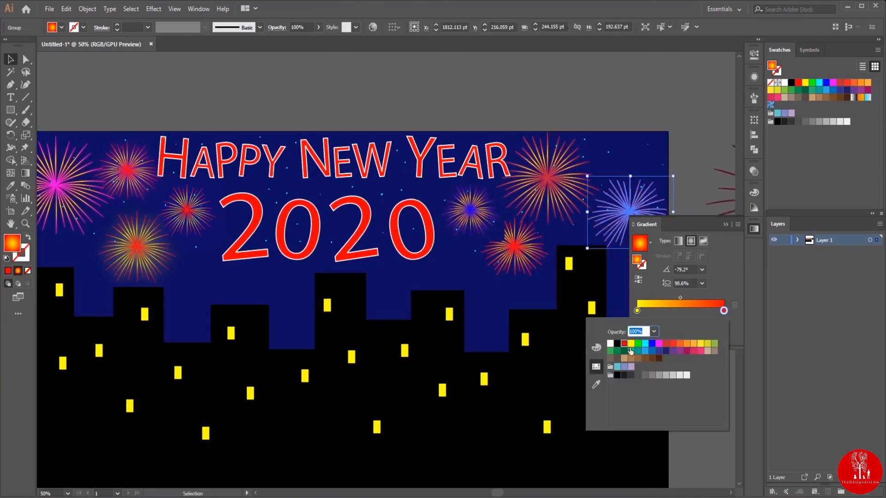
click(631, 344)
click(551, 64)
click(551, 63)
scroll(551, 64, down, 1)
click(725, 225)
key(ctrl+0)
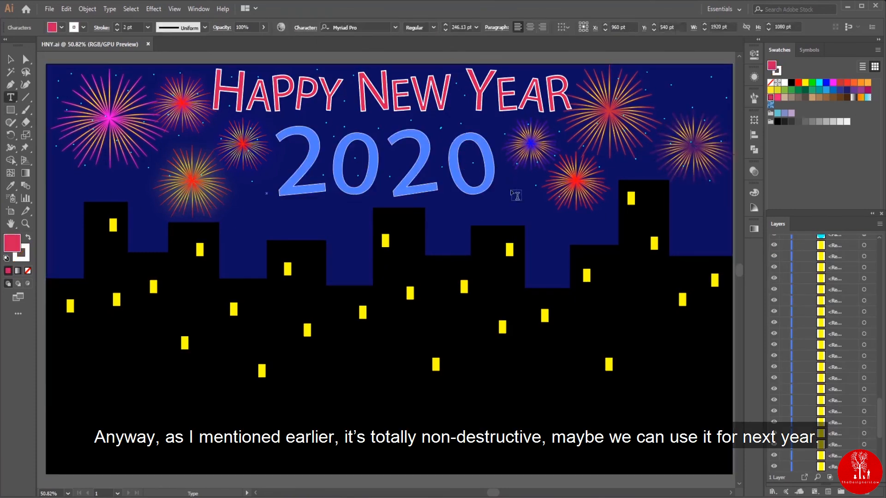
Step: Try replacing the last digit of the year in the lettering with 1 and with 2
key(BackSpace)
text(1)
key(BackSpace)
text(2)
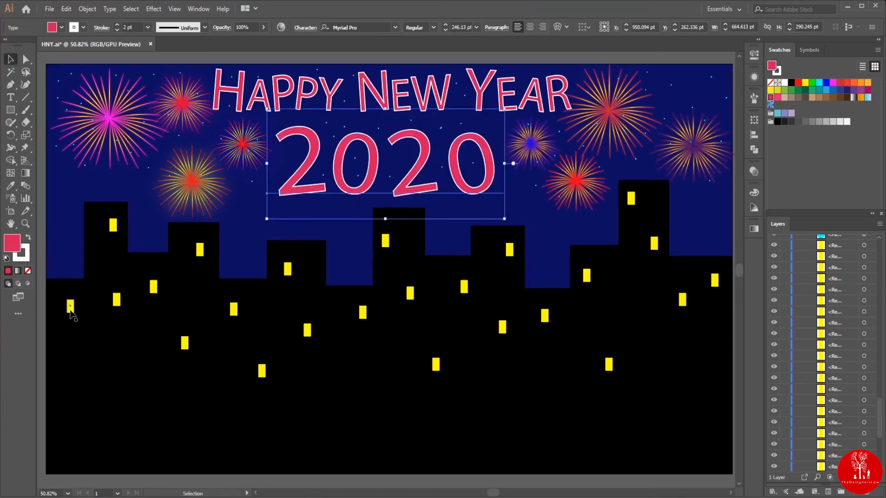
Step: Recolor four windows on the leftmost buildings red, magenta, green and dark red
click(69, 306)
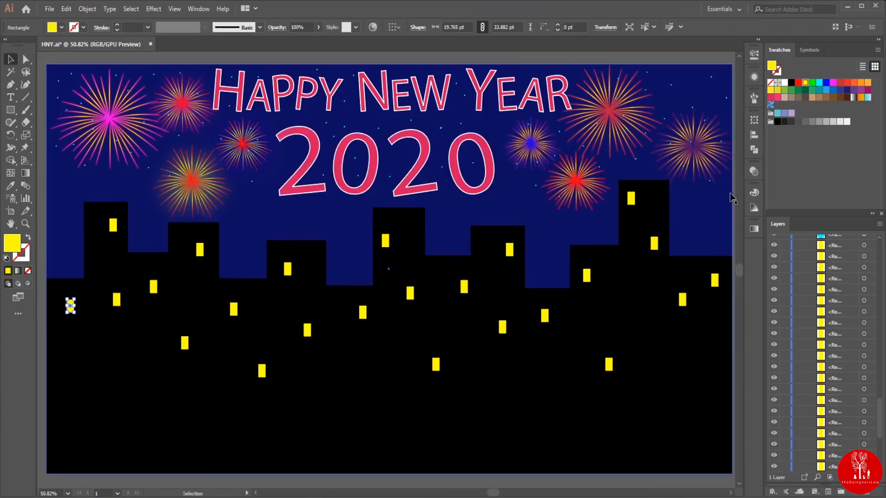
click(113, 225)
click(200, 250)
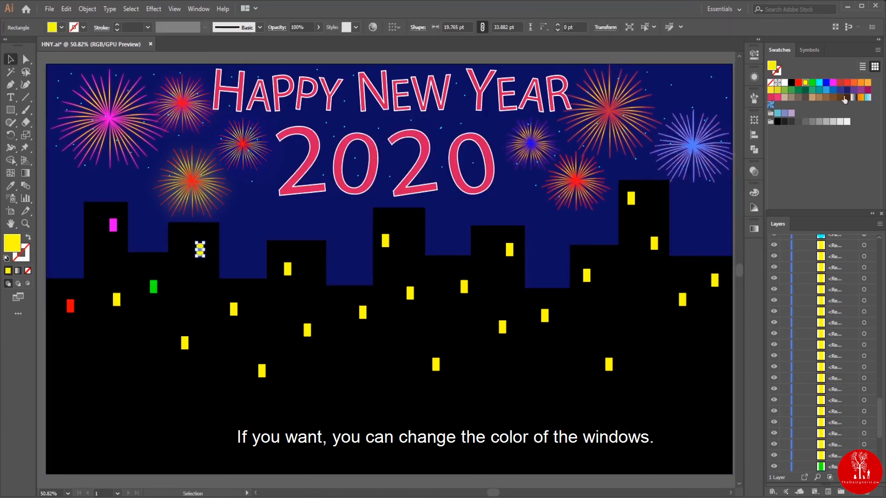
click(840, 83)
Step: Recolor the next three windows to the right cyan, orange and pink
click(233, 309)
click(819, 83)
click(288, 269)
click(860, 82)
click(308, 331)
click(778, 97)
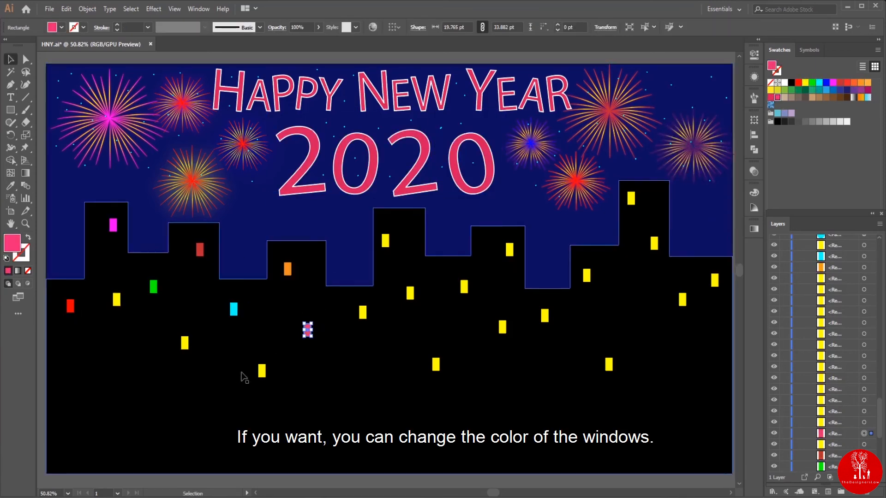
Step: Recolor the low window left of the pink one green, the central tower's top window red, and the window just left of that tower light orange
click(262, 371)
click(791, 90)
click(385, 241)
click(847, 82)
click(363, 312)
click(867, 82)
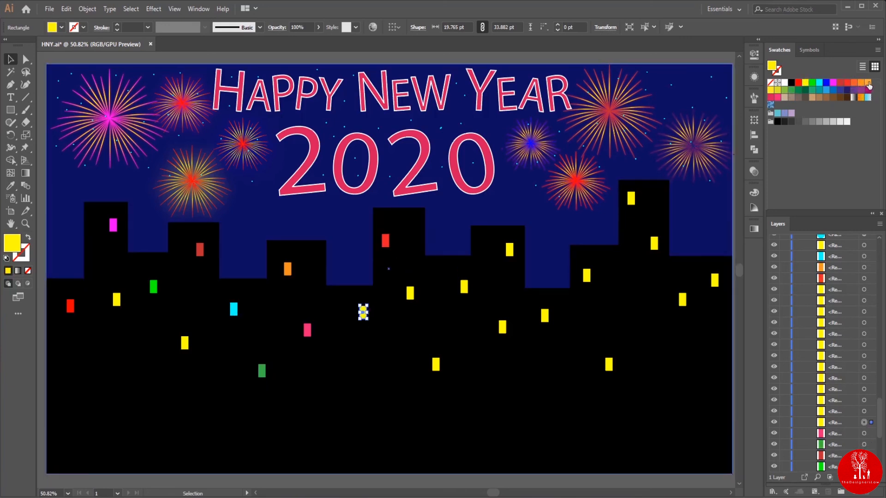
Step: Recolor the central tower's lower window red, the window on the low building beside it cyan, and the lowest central window blue
click(409, 293)
click(798, 83)
click(464, 287)
click(818, 83)
click(435, 365)
click(826, 90)
Step: Recolor the two windows of the tower right of center dark blue and magenta, and the upper window left of the tallest tower orange
click(502, 327)
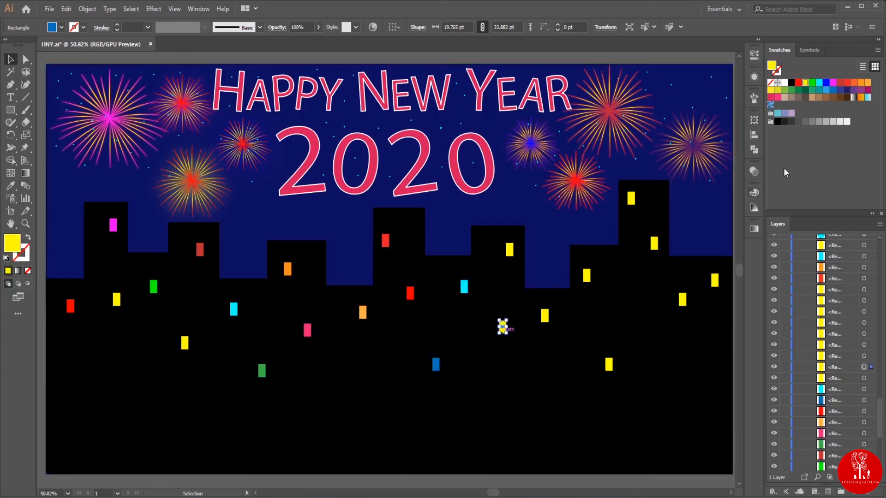
click(839, 90)
click(509, 249)
click(832, 82)
click(586, 275)
click(861, 83)
Step: Recolor the tallest tower's lower window dark green, its top window dull yellow, and the lowest window beneath that tower teal
click(654, 243)
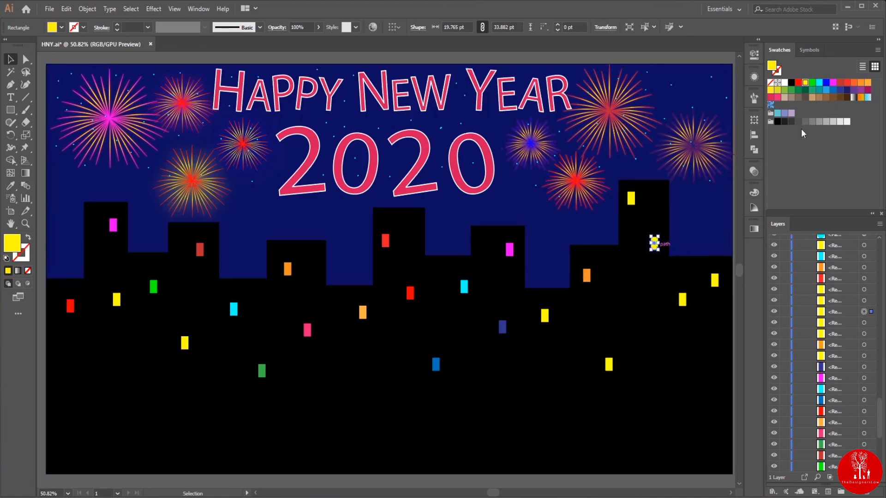
click(805, 90)
click(631, 199)
click(777, 90)
click(609, 365)
click(811, 90)
Step: Recolor the second window from the right edge blue, try red on the far-right window, and return that one to yellow
click(682, 299)
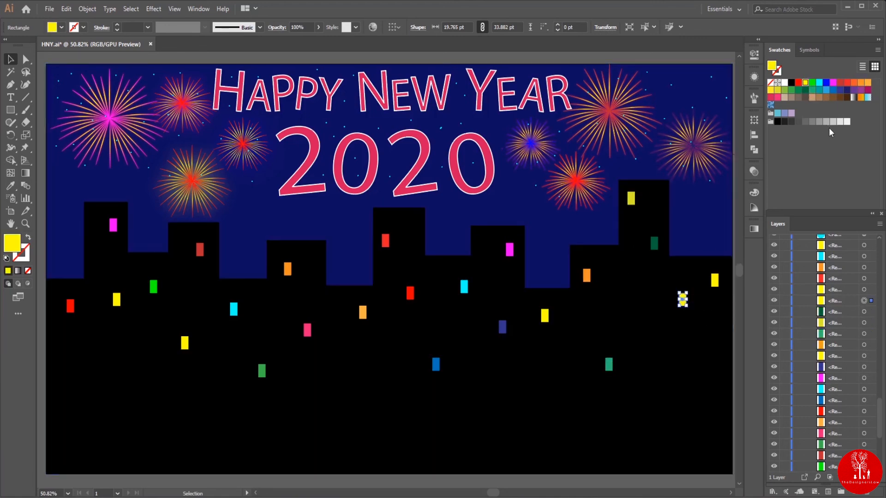
click(833, 89)
click(714, 280)
click(840, 82)
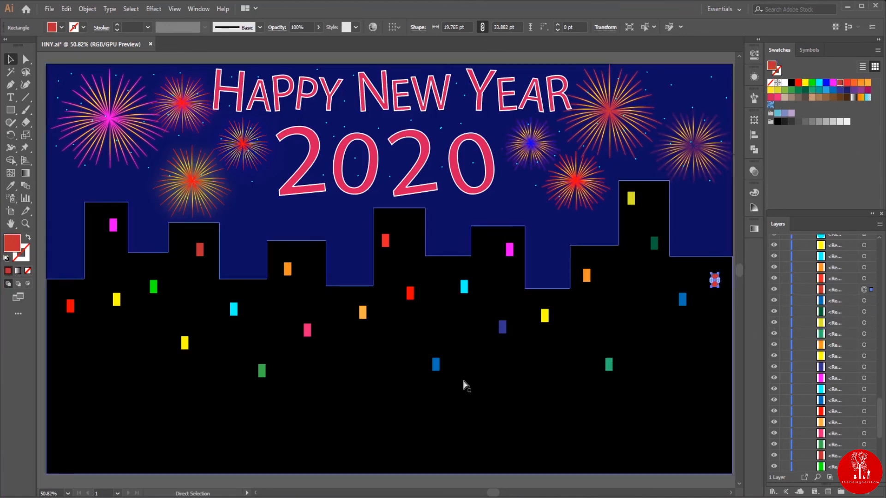
click(805, 83)
click(718, 347)
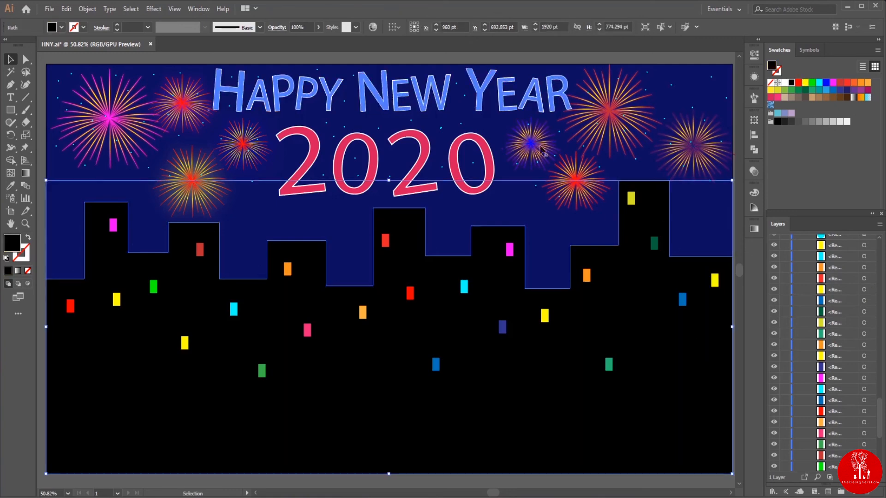